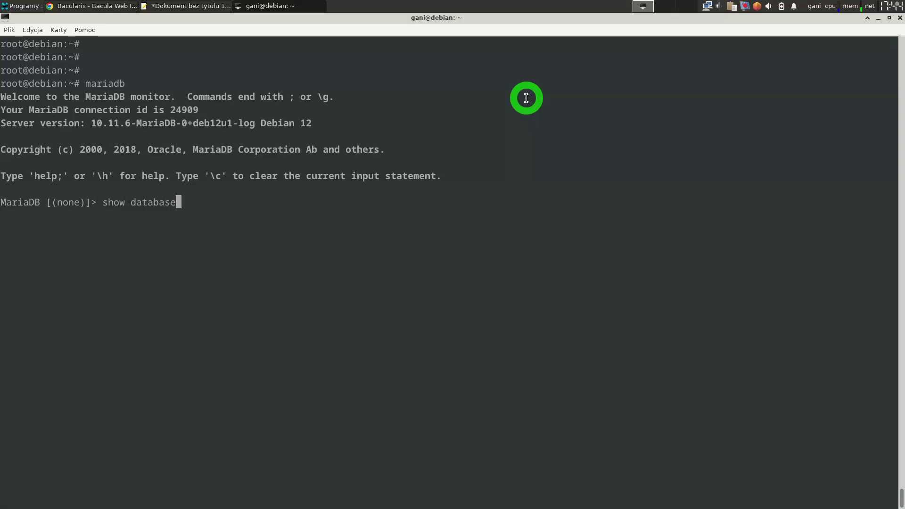
List all databases on the MariaDB server and clear the terminal screen.
key("Return")
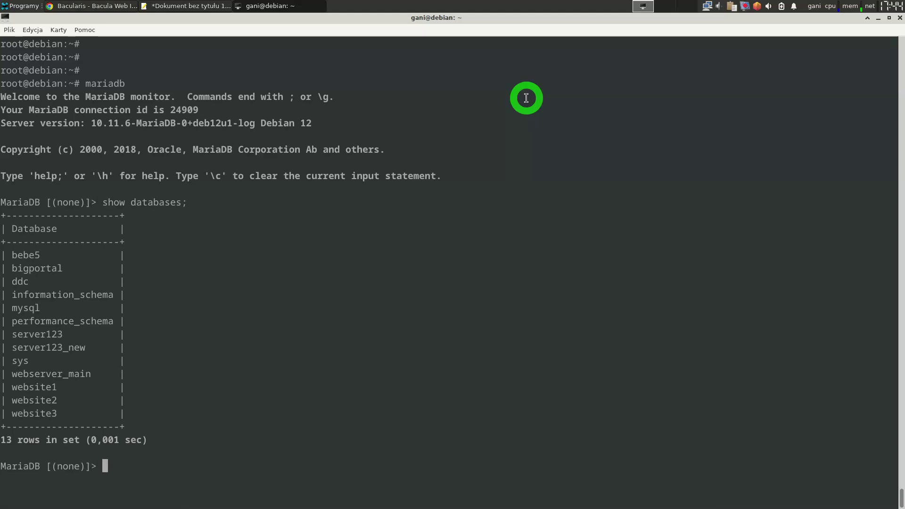
key("ctrl+l")
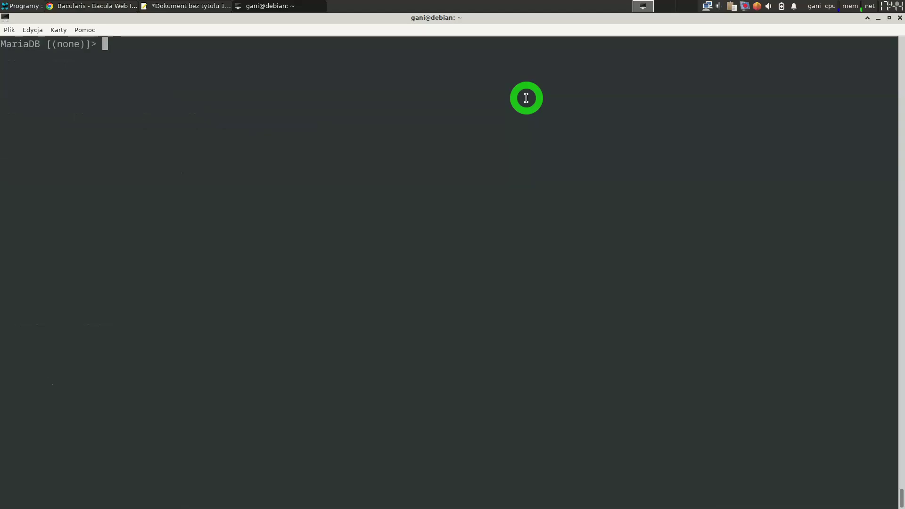
Switch to Bacularis, open the fileset configuration of Databases job 31, and remove its existing Plugin directive value.
key("alt+Tab")
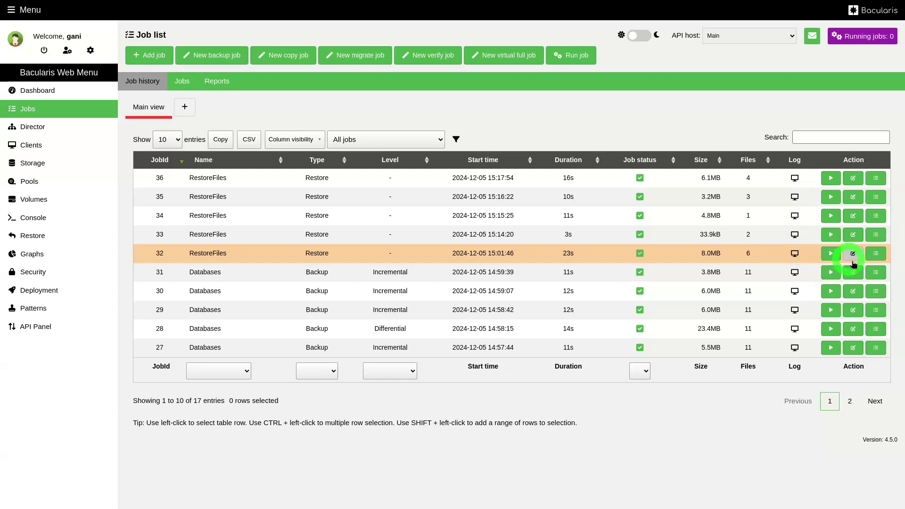
left_click(870, 272)
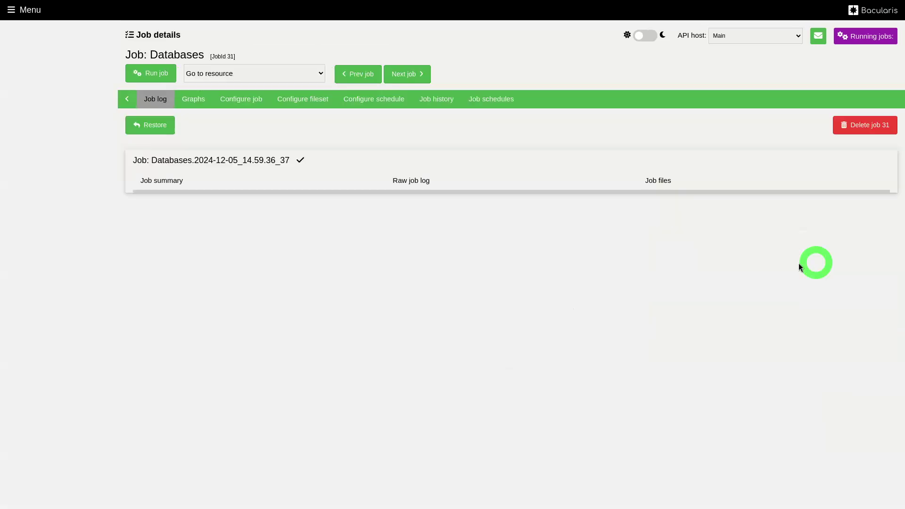
left_click(293, 109)
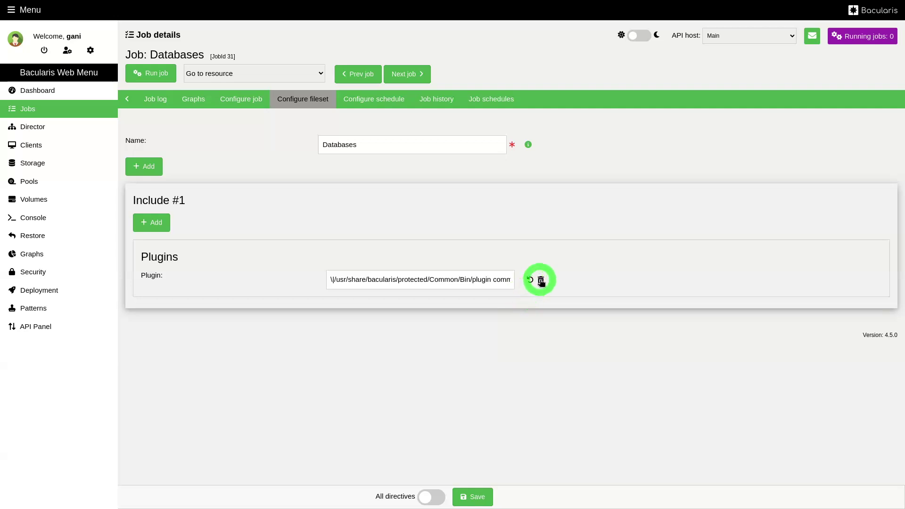
left_click(541, 281)
left_click(271, 282)
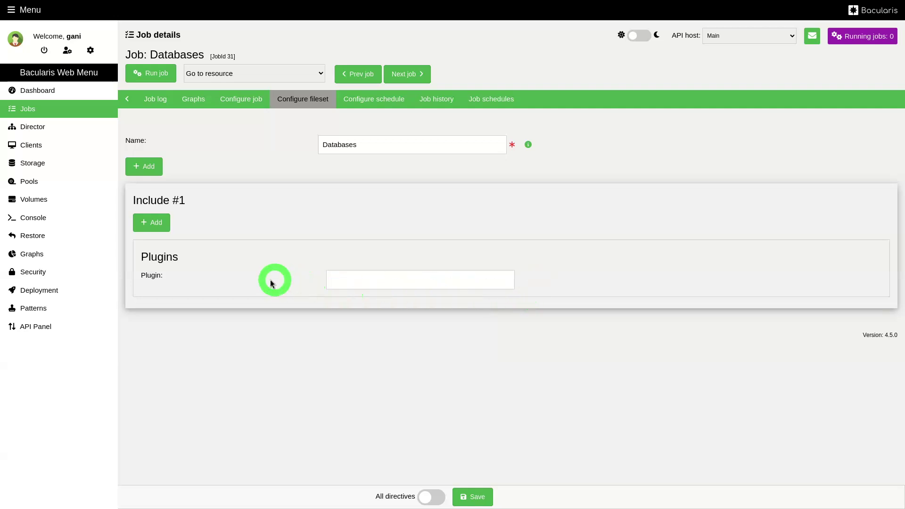
Start adding a new plugin configuration named SERVER8 to the Include block, using the MariaDBBackup plugin.
left_click(153, 223)
left_click(198, 292)
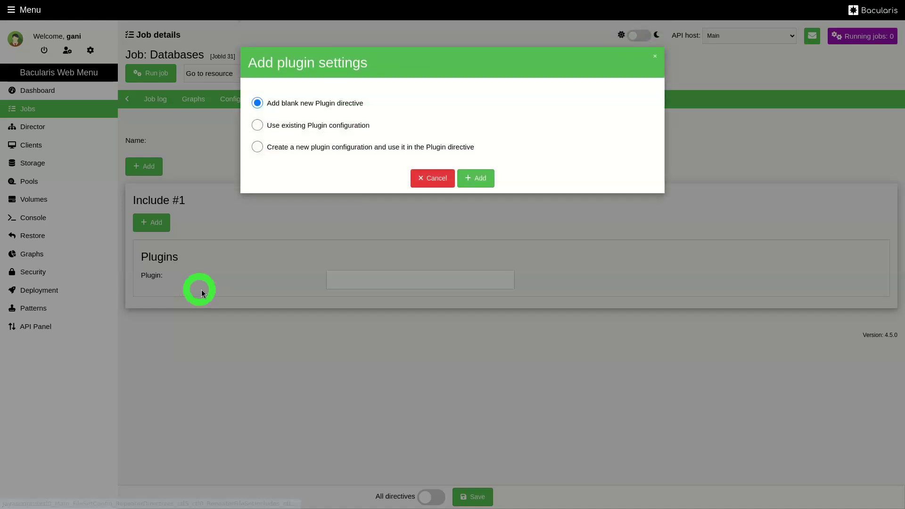
left_click(257, 147)
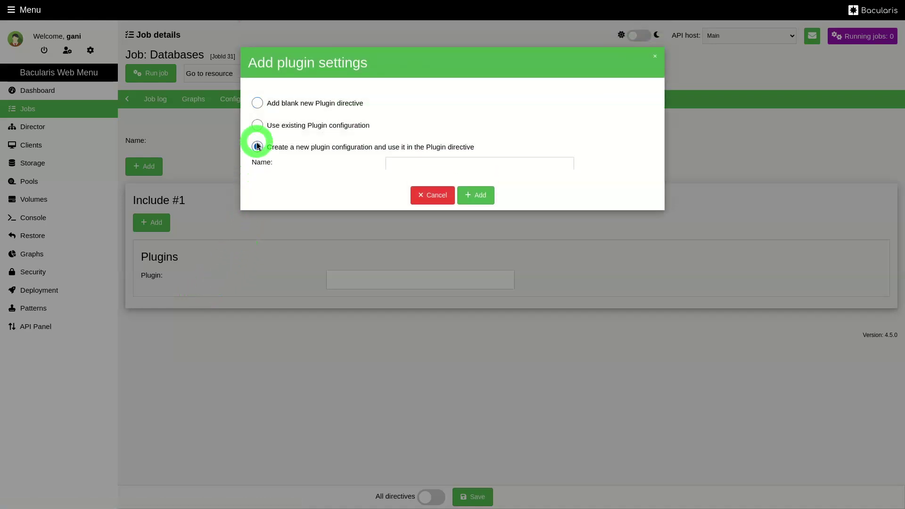
left_click(422, 169)
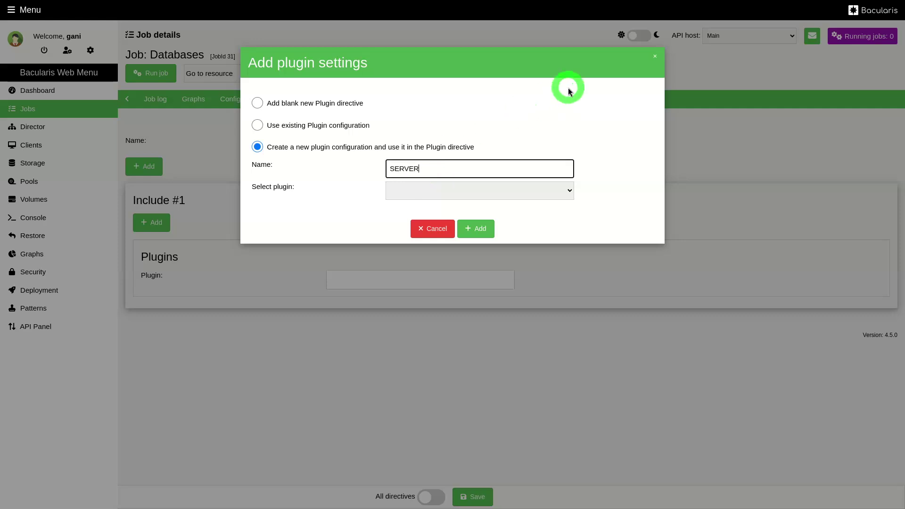
left_click(513, 189)
left_click(505, 214)
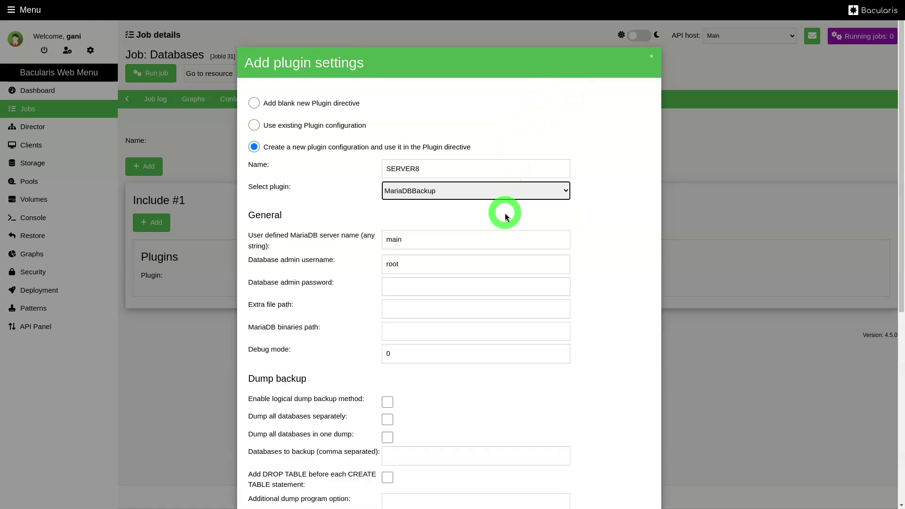
Enable the logical dump backup method for all databases in one dump, with the additional dump option --ignore-database=mysql.
scroll(476, 217, "down", 4)
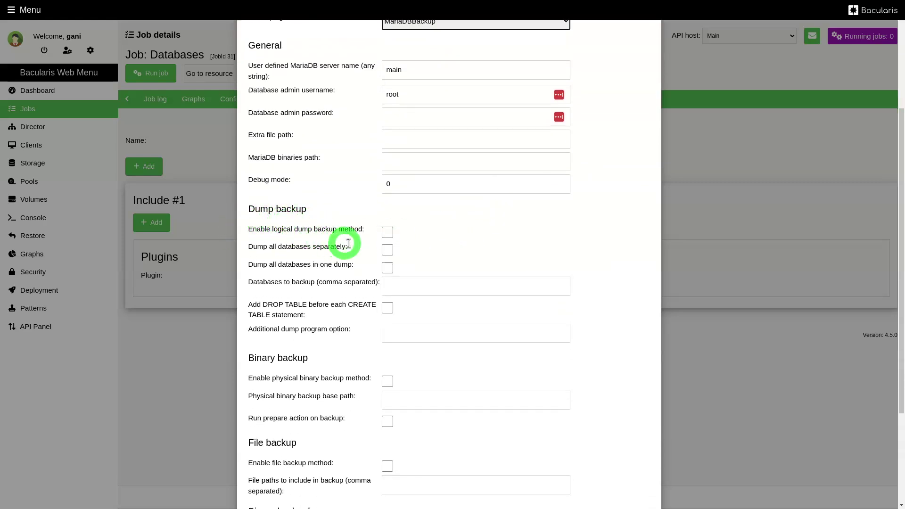
left_click(386, 234)
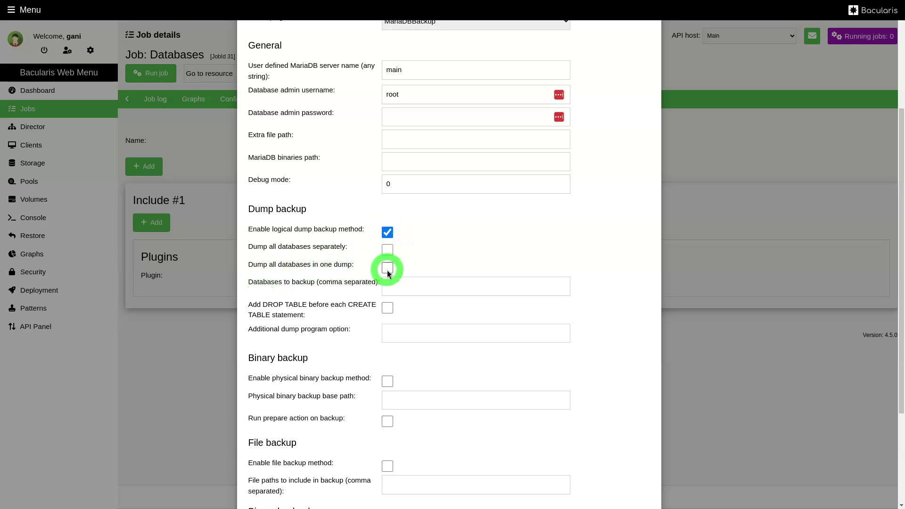
scroll(416, 272, "down", 1)
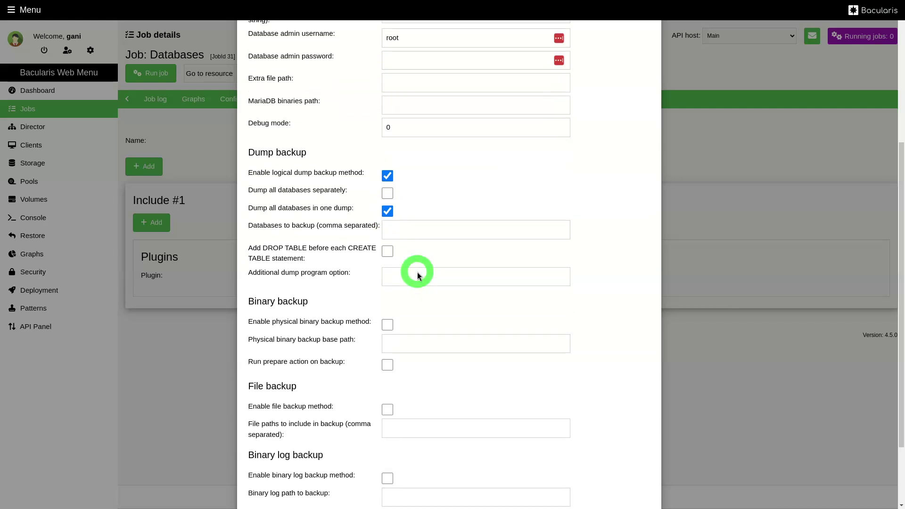
left_click(417, 272)
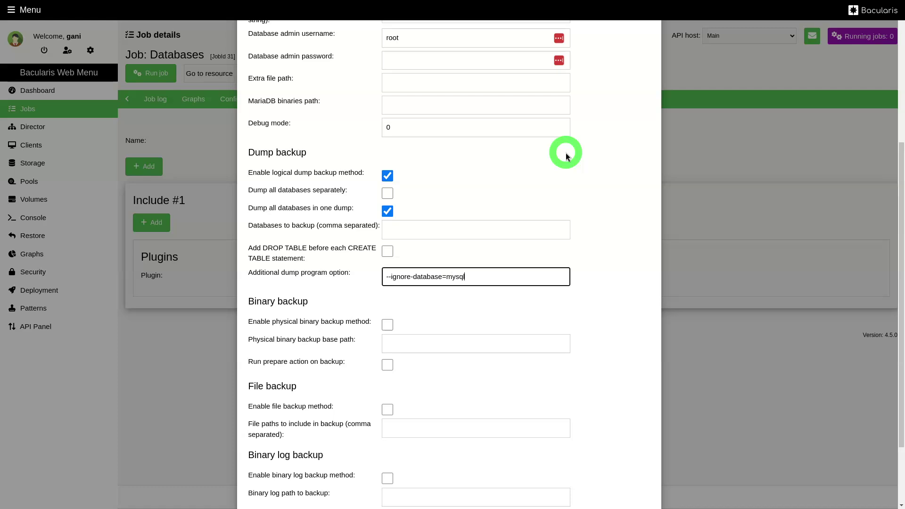
Save the Databases fileset with the new plugin configuration added and return to the job list.
scroll(521, 191, "down", 2)
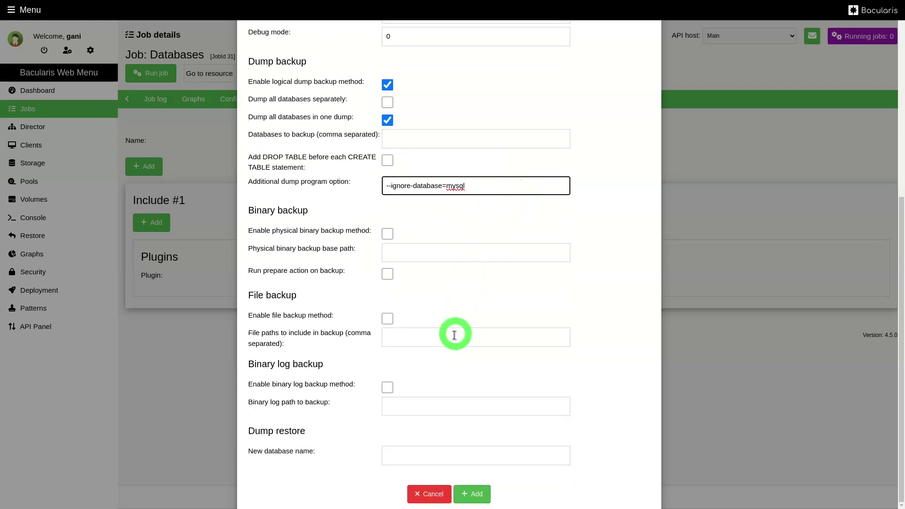
left_click(471, 491)
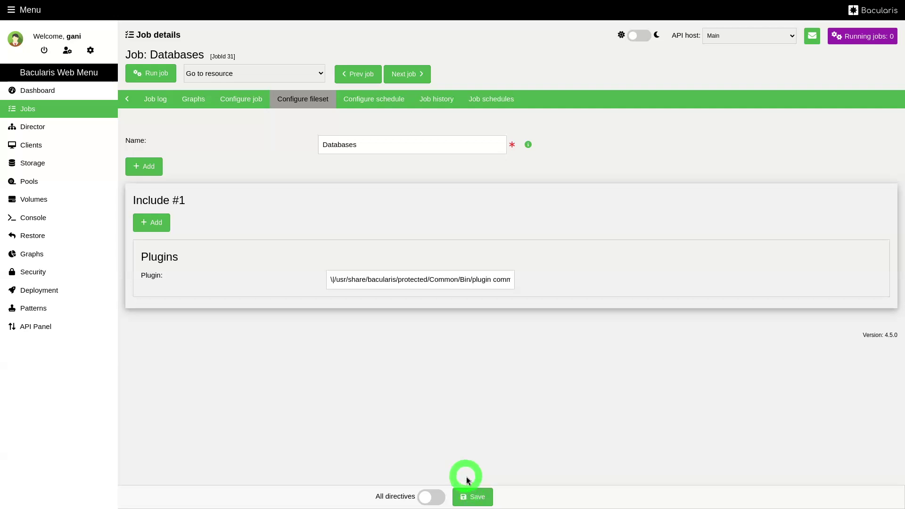
left_click(474, 495)
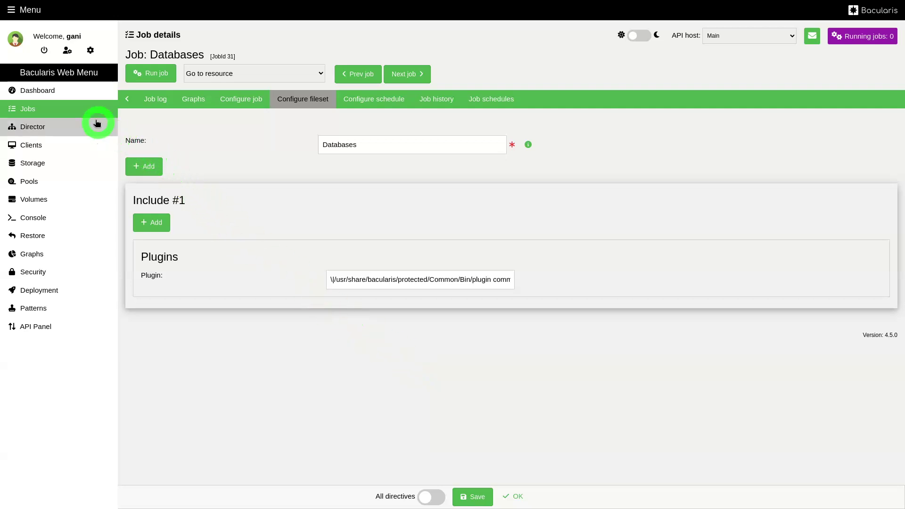
left_click(84, 110)
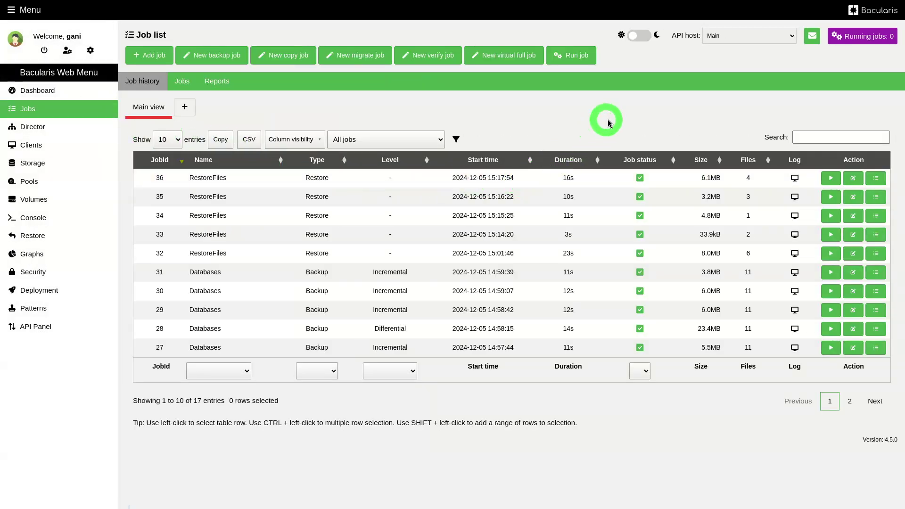
Copy the SQL statements creating database try and its test table from the text editor and run them in the MariaDB terminal.
key("alt+Tab")
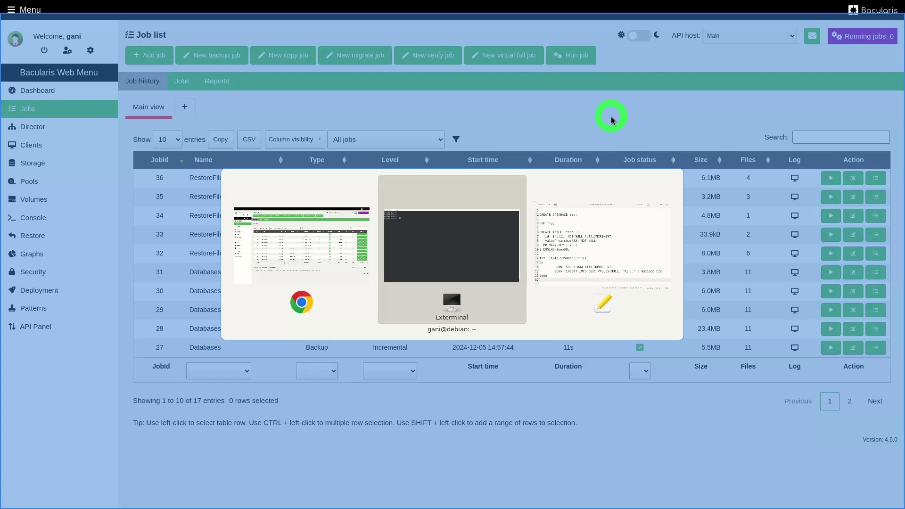
key("alt+Tab")
key("alt+Tab")
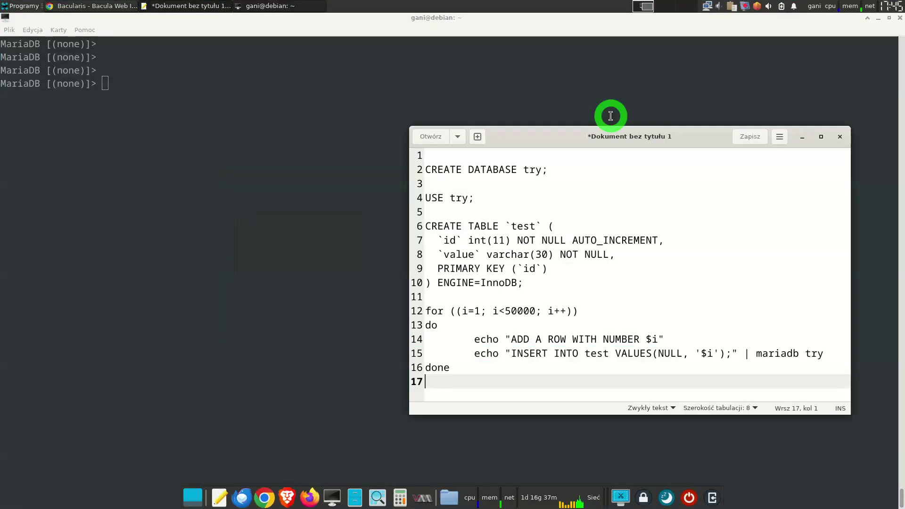
left_click_drag(523, 283, 423, 168)
key("ctrl+c")
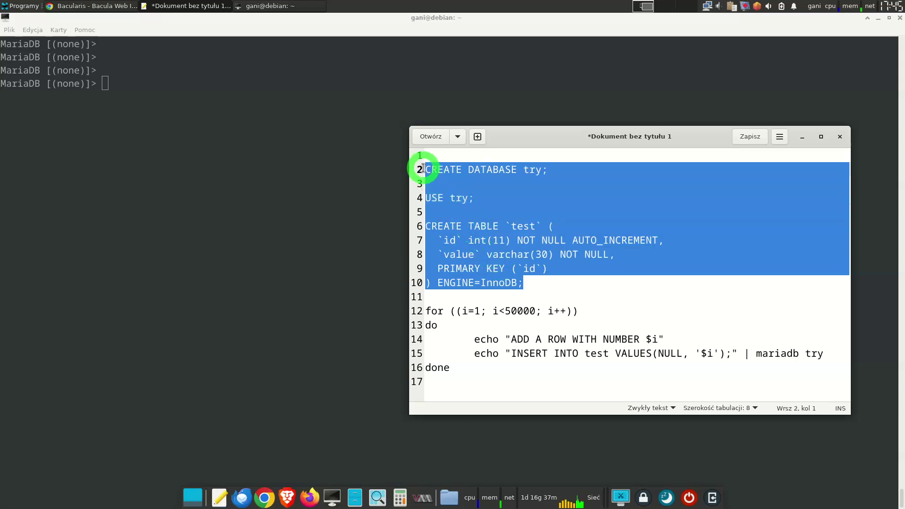
left_click(240, 109)
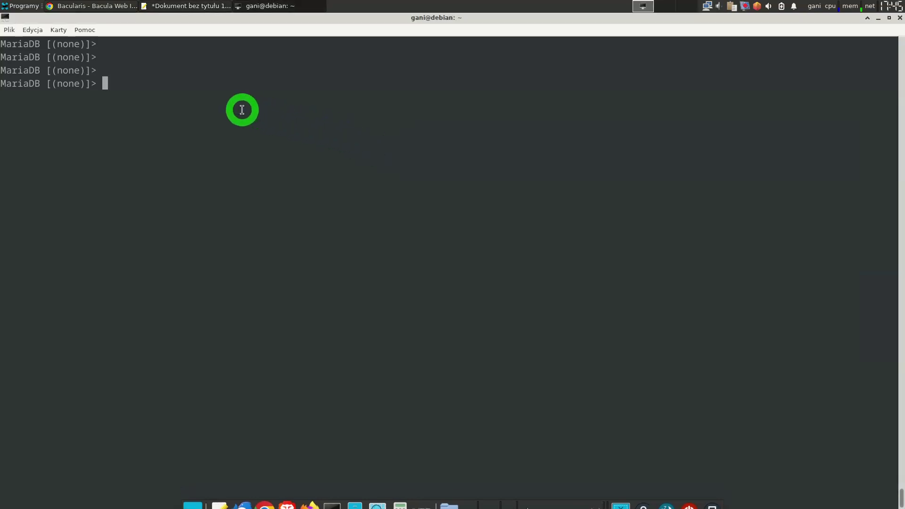
middle_click(241, 111)
key("Return")
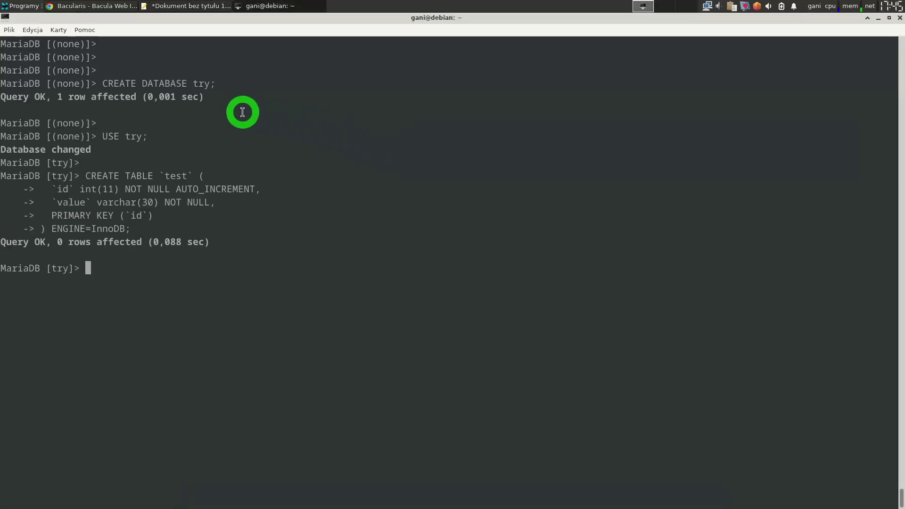
Copy the Bash for loop that inserts numbered rows into the test table from the text editor.
key("alt+Tab")
key("alt+Tab")
key("alt+Tab")
key("alt+Tab")
key("alt+Tab")
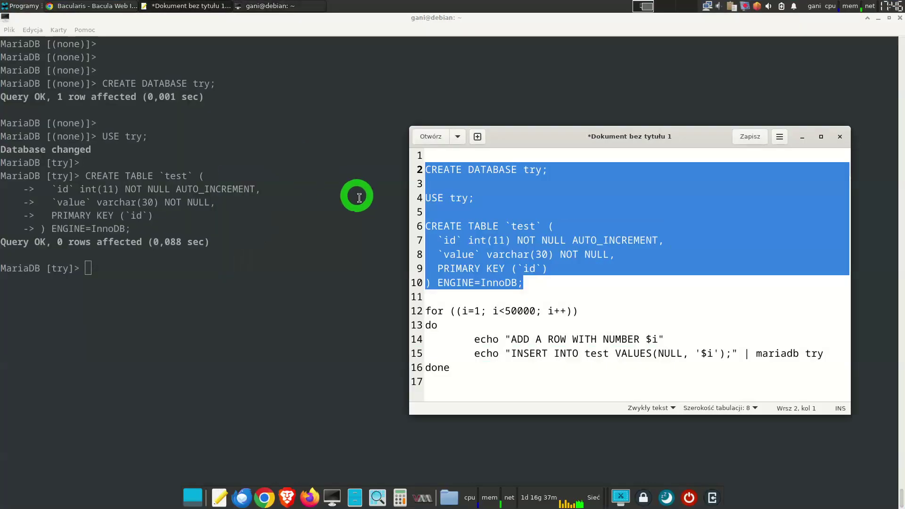
left_click_drag(450, 368, 419, 310)
right_click(455, 320)
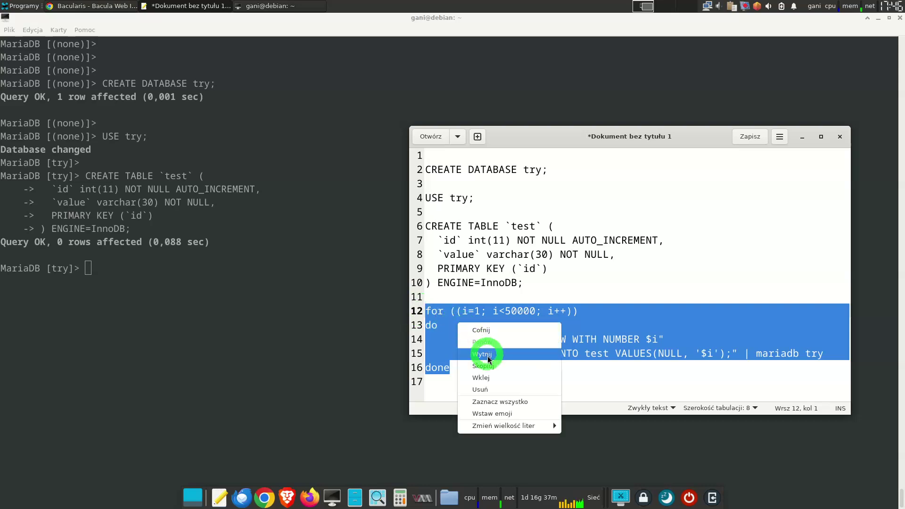
left_click(490, 371)
Exit the MariaDB monitor in the terminal and run the copied row-inserting loop in the root shell.
left_click(354, 315)
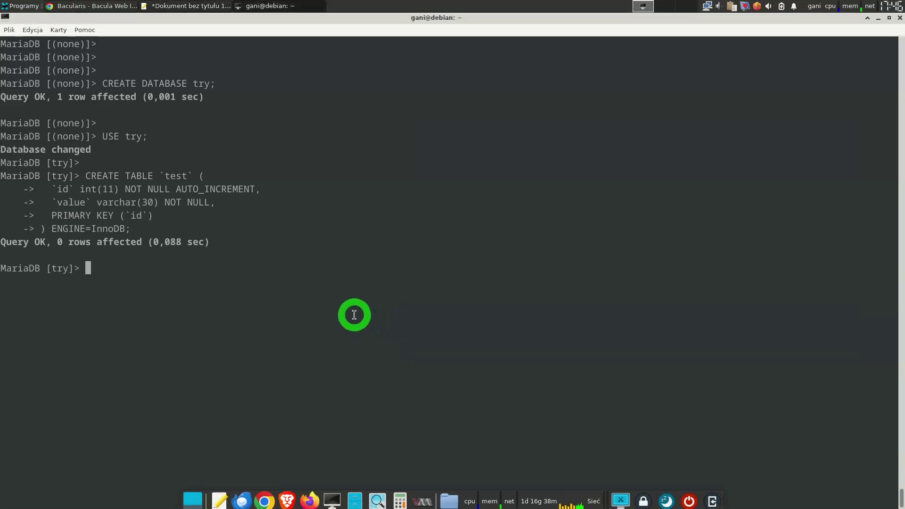
type("exit")
key("Return")
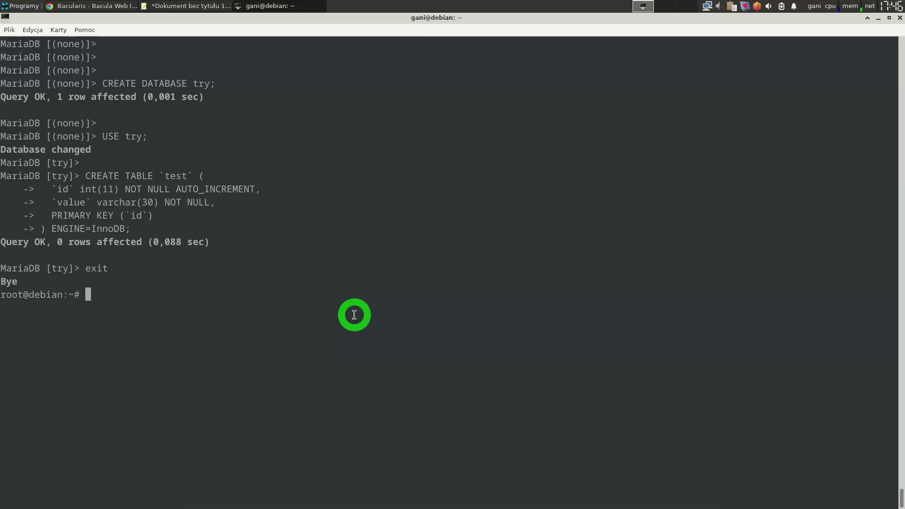
key("ctrl+shift+v")
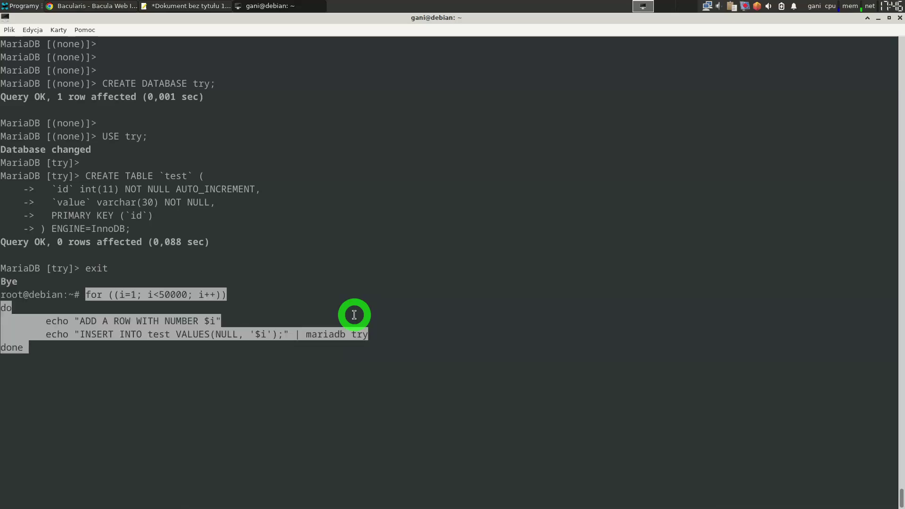
key("Return")
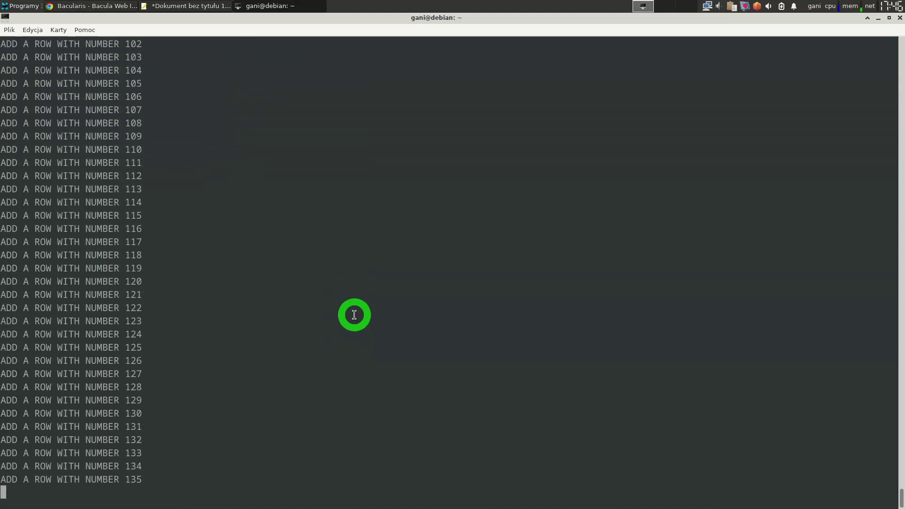
Switch back to Bacularis and run the Databases job as a Full backup.
key("alt+Tab")
key("alt+Tab")
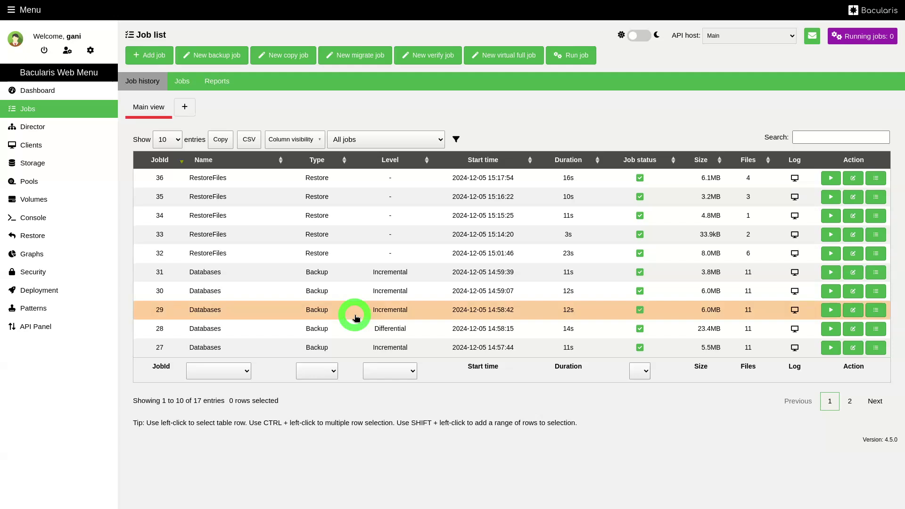
left_click(571, 57)
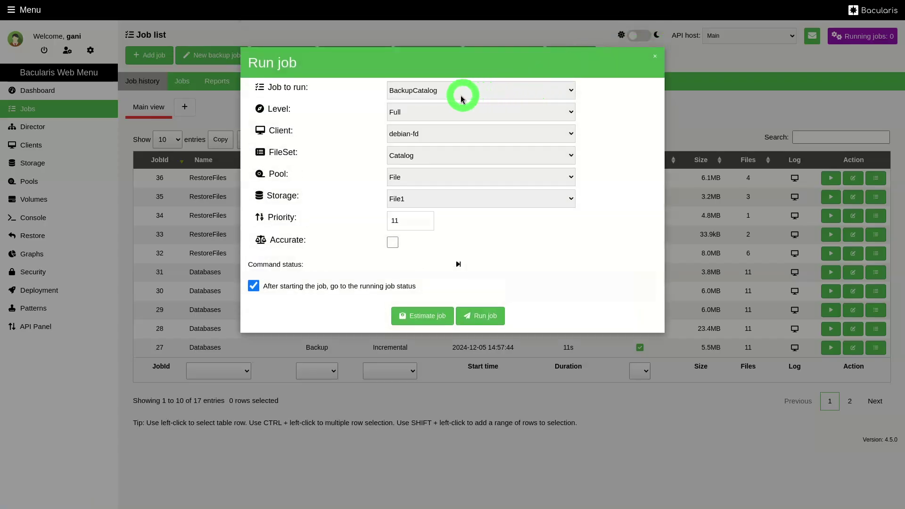
left_click(452, 92)
left_click(446, 151)
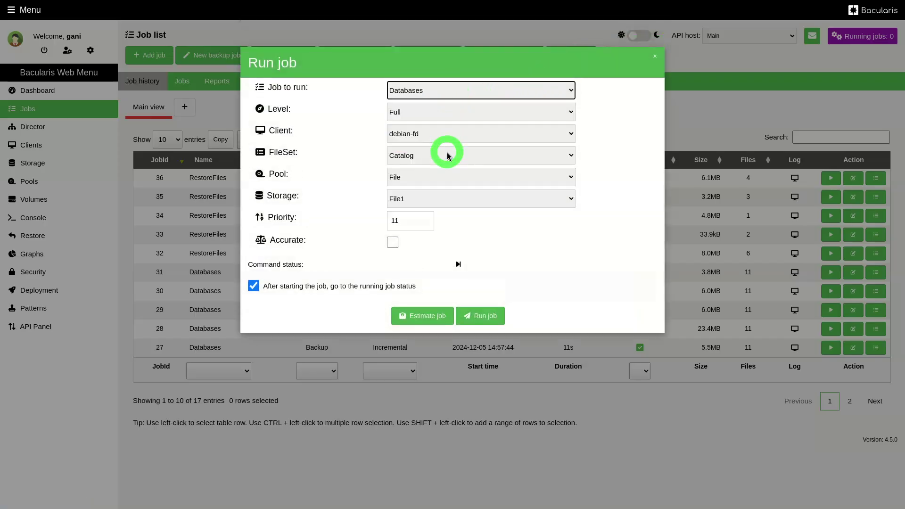
left_click(481, 316)
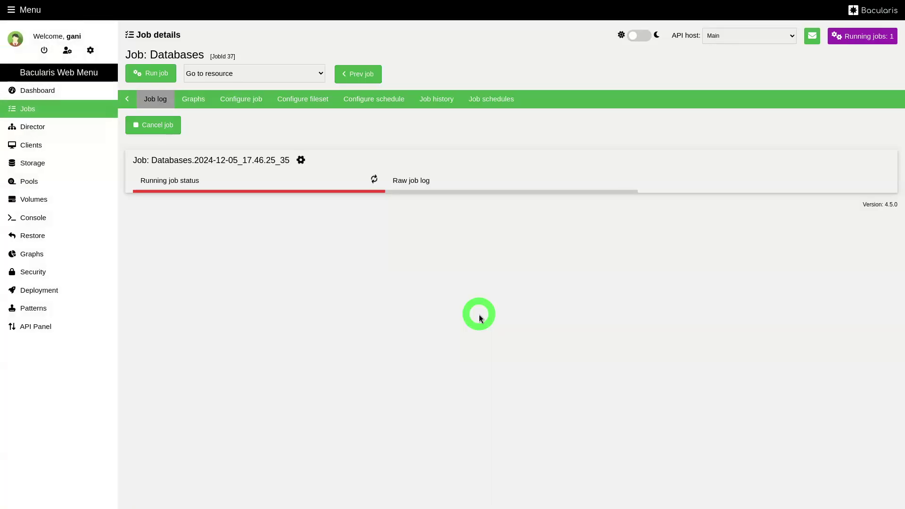
Examine the raw job log of the Databases backup run.
left_click(499, 186)
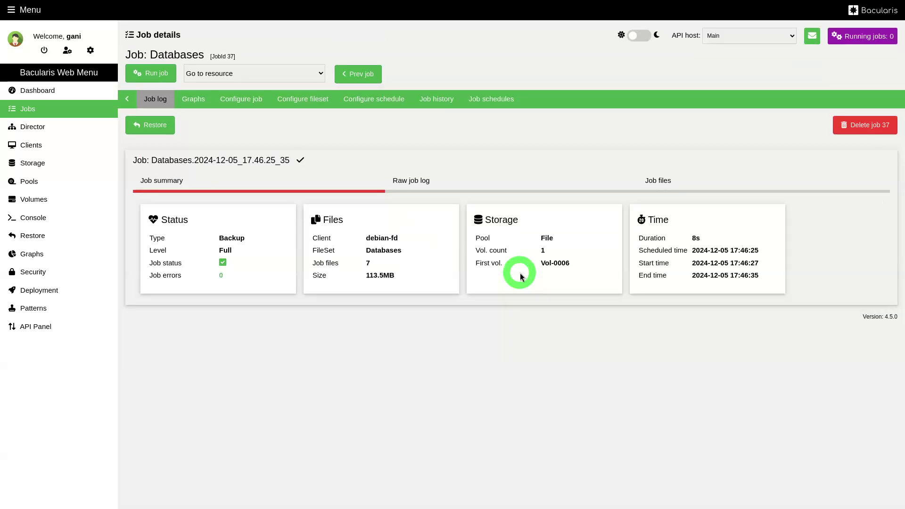
left_click(509, 182)
scroll(504, 205, "down", 7)
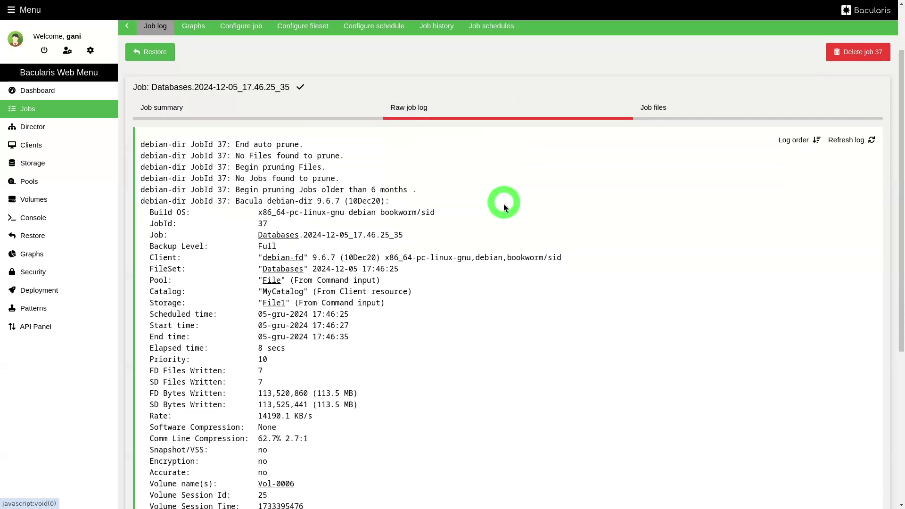
Review the rest of the full backup's log, including the dump file entries for all databases and system data.
scroll(503, 213, "down", 1)
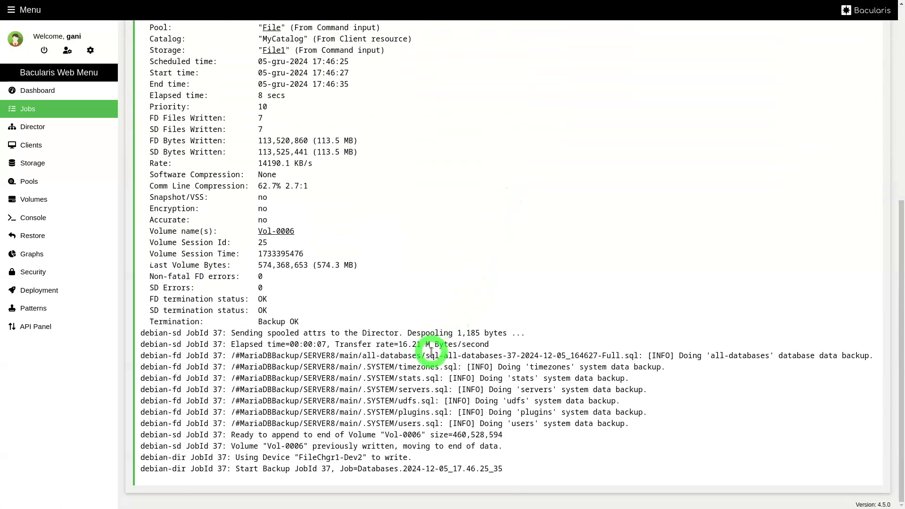
left_click_drag(425, 353, 630, 356)
left_click(560, 234)
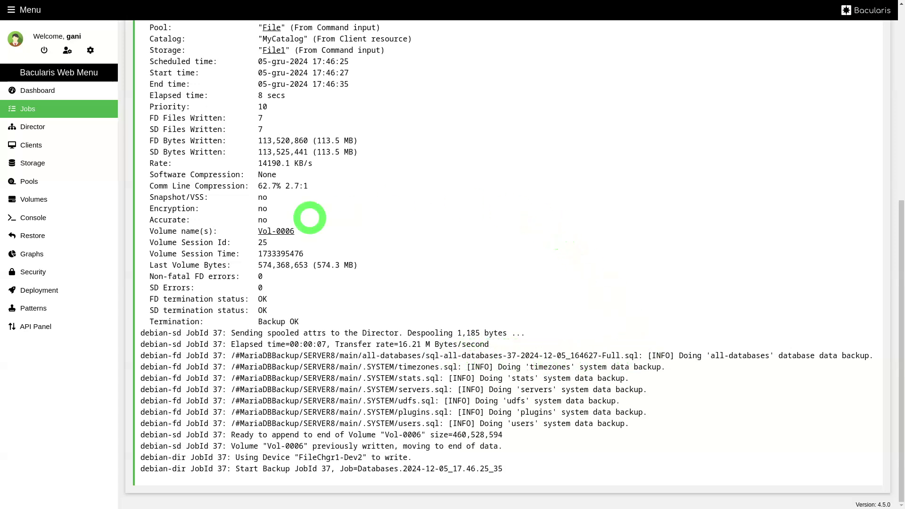
scroll(302, 218, "up", 3)
scroll(287, 220, "up", 3)
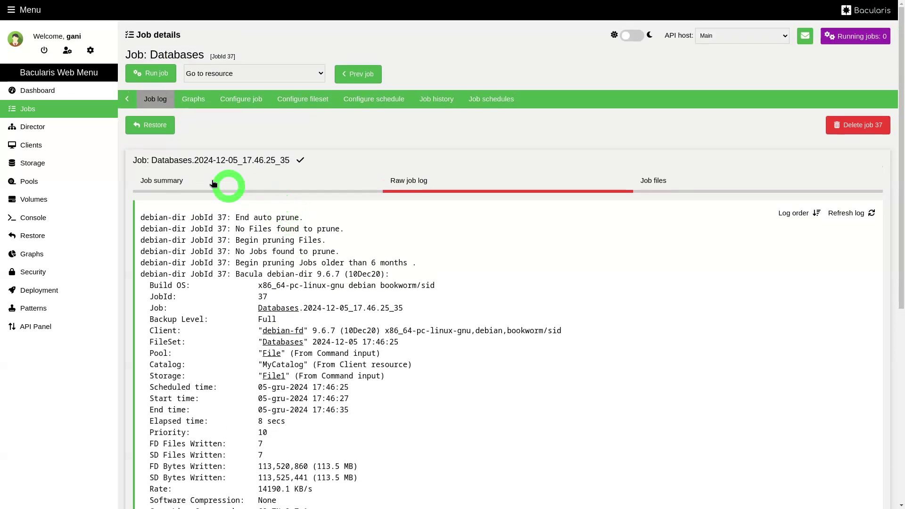
Run the Databases job at the Incremental level from the job list, without going to the running job status.
left_click(57, 115)
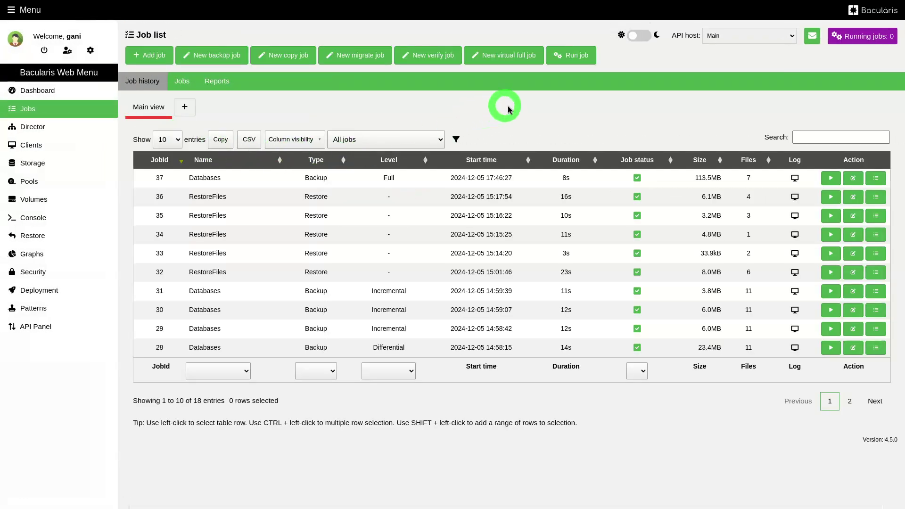
left_click(563, 61)
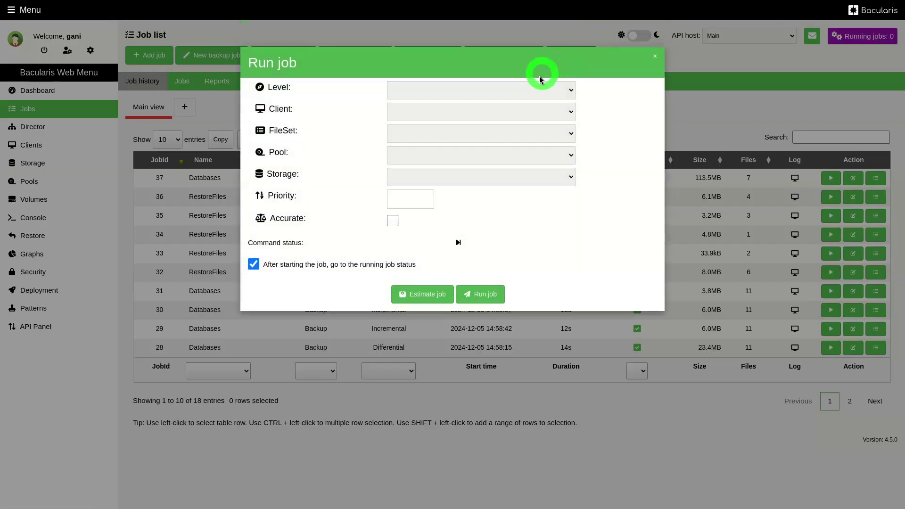
left_click(424, 90)
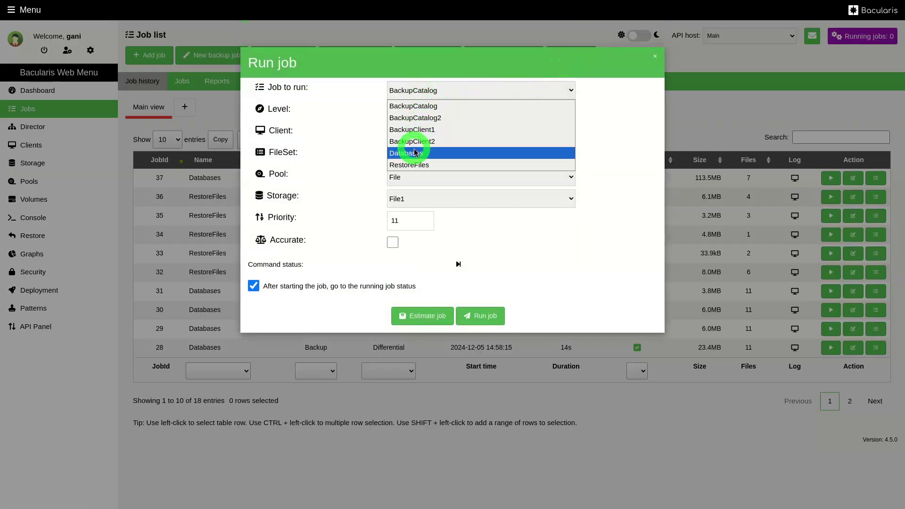
left_click(416, 151)
left_click(430, 111)
left_click(425, 134)
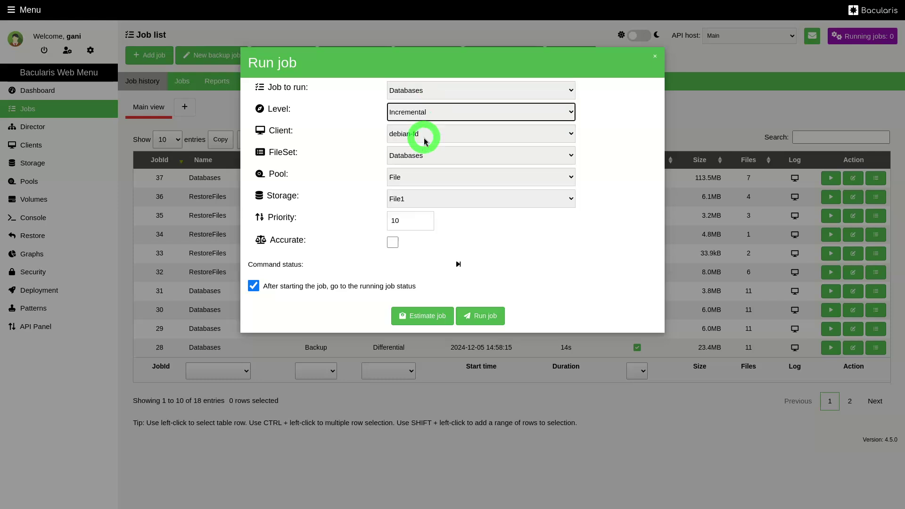
left_click(253, 285)
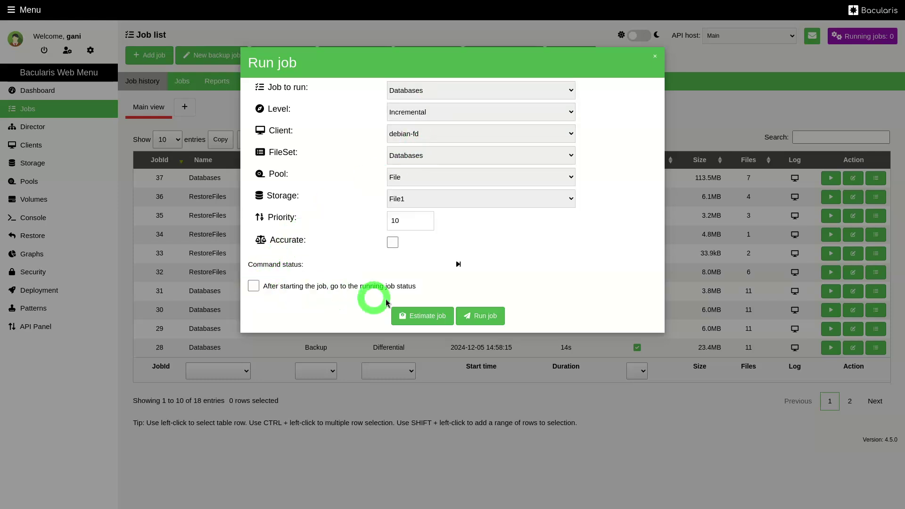
left_click(484, 313)
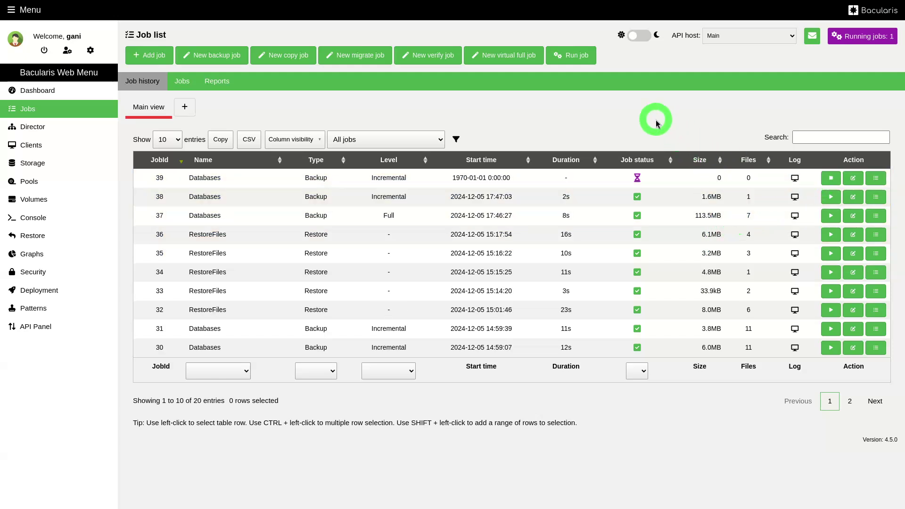
Check the row-inserting loop in the terminal, and run the Databases job at the Differential level in Bacularis.
key("alt+Tab")
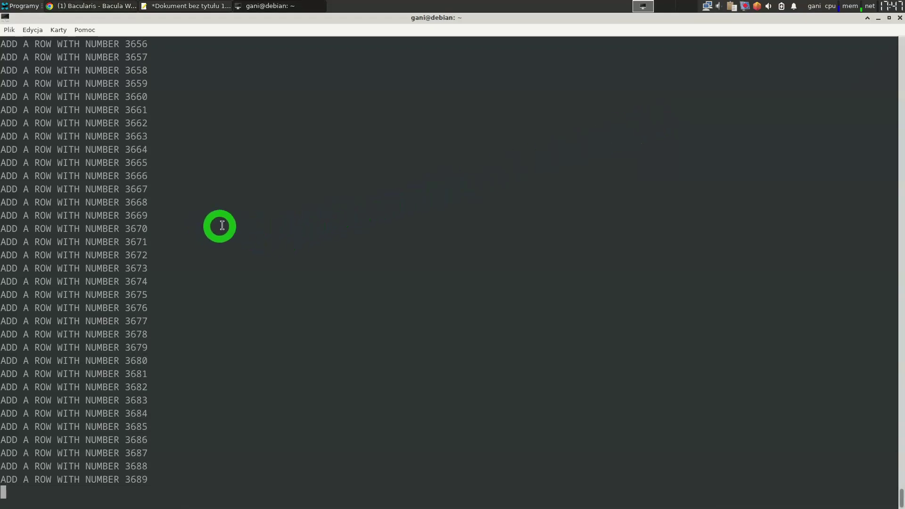
key("alt+Tab")
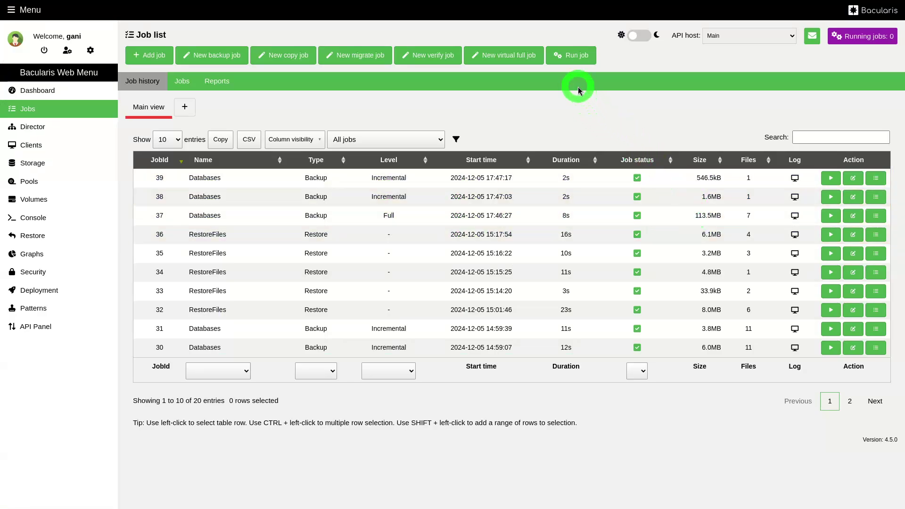
left_click(578, 60)
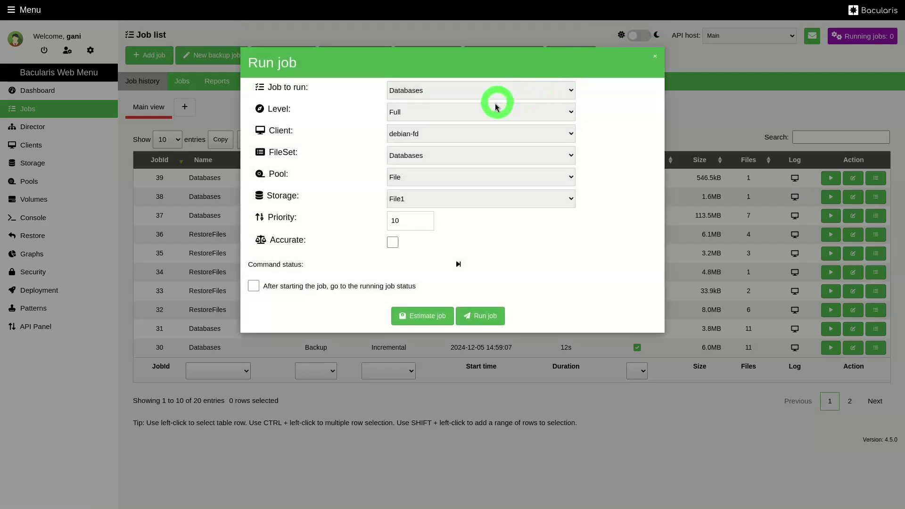
left_click_drag(447, 118, 439, 159)
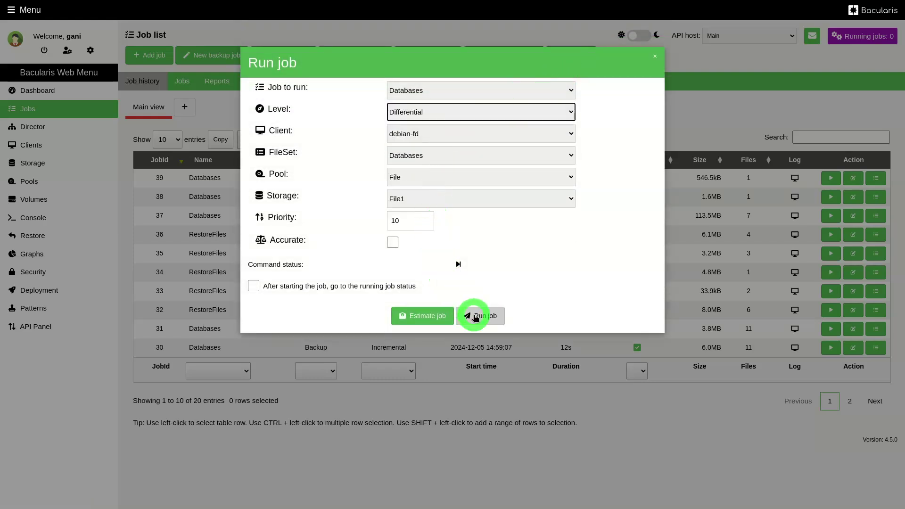
left_click(476, 317)
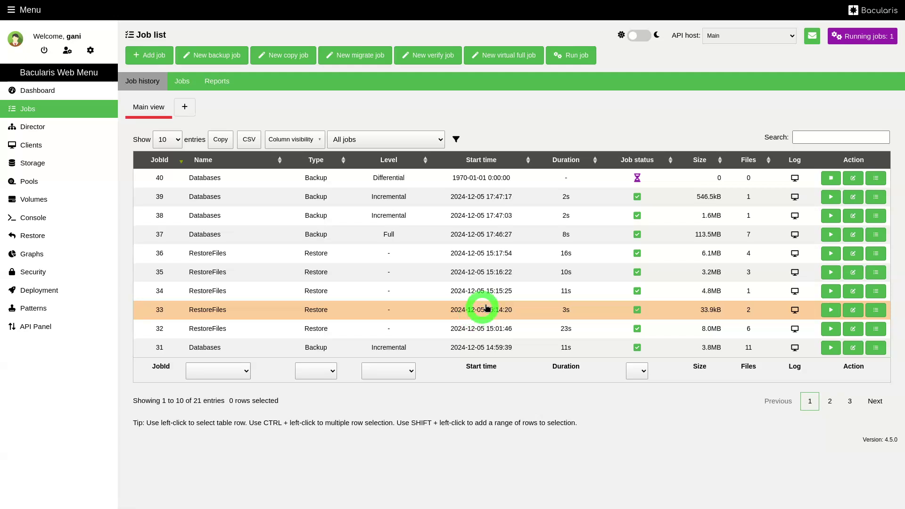
Examine the job log of the new Differential Databases backup from the job history and close it.
left_click(795, 179)
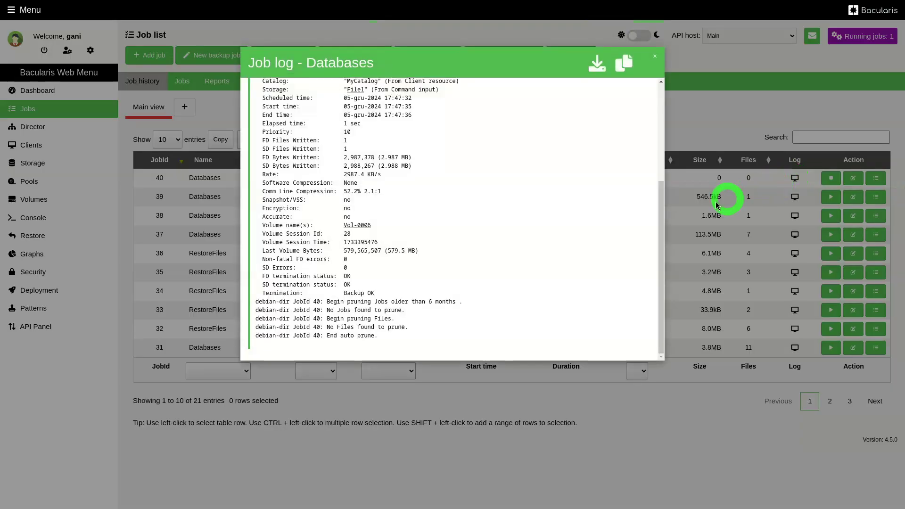
scroll(620, 139, "up", 4)
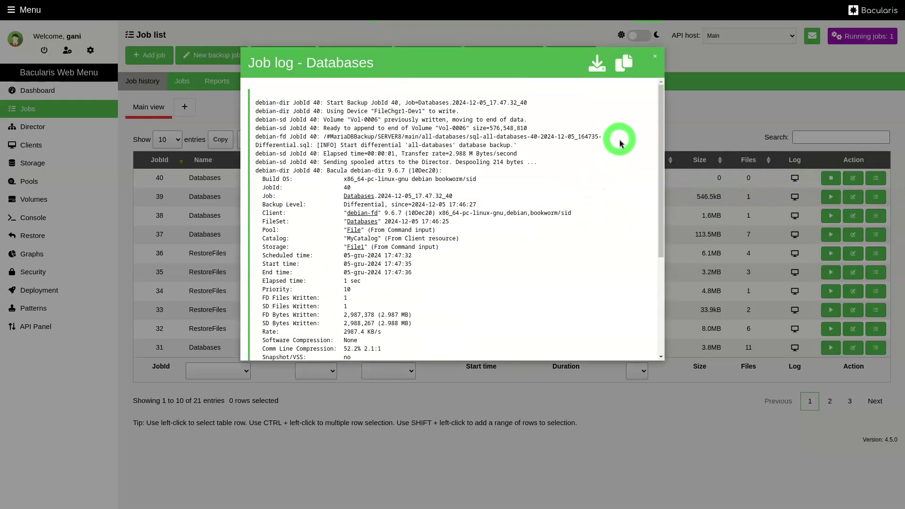
scroll(613, 145, "down", 4)
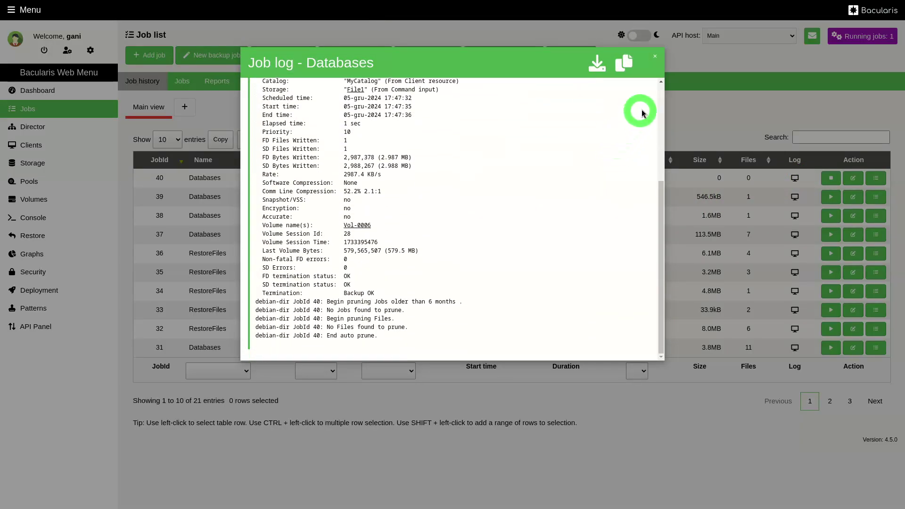
left_click(655, 58)
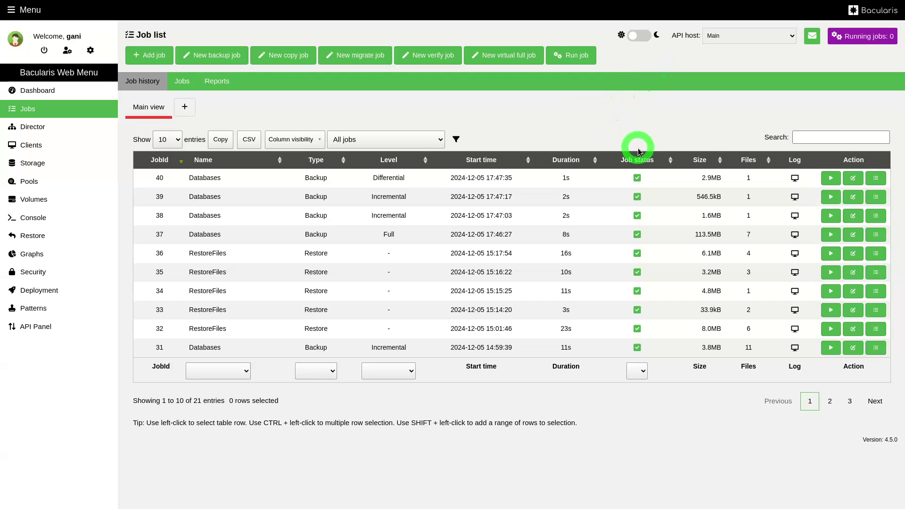
Rerun the Incremental Databases backup twice from the job history.
left_click(831, 200)
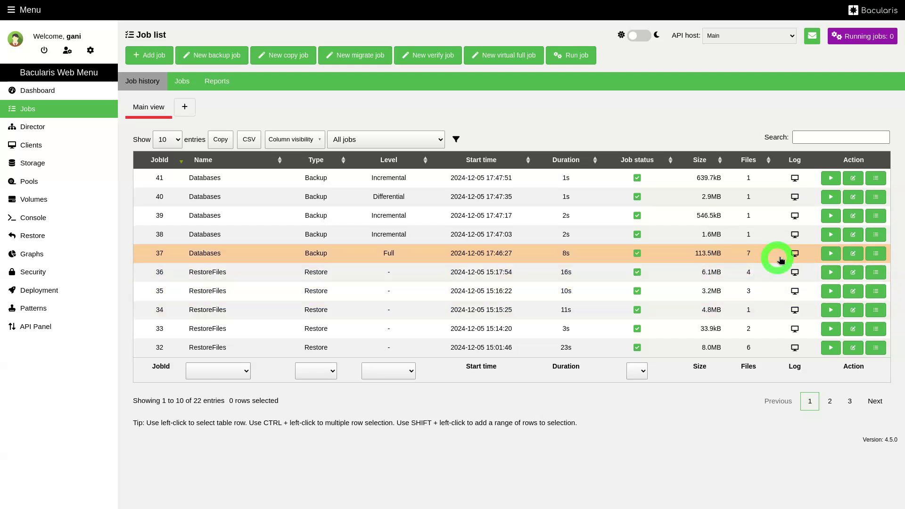
left_click(829, 216)
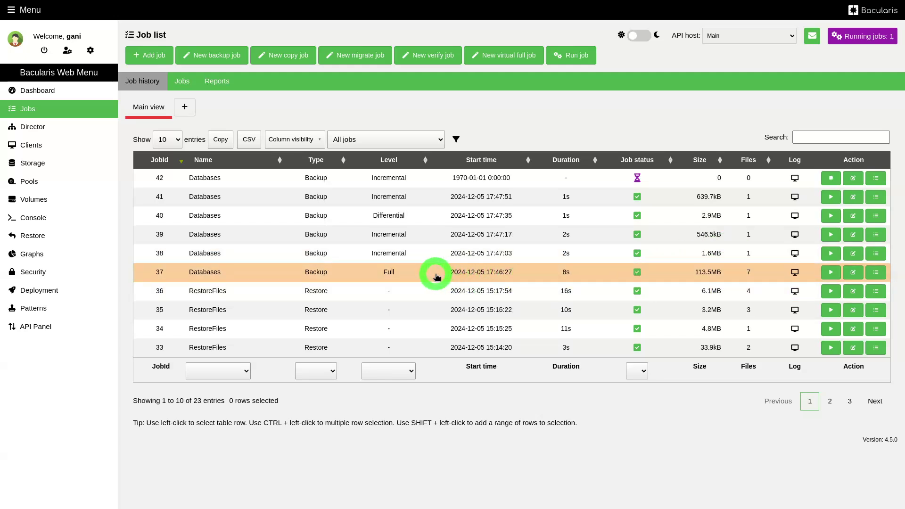
Switch to the terminal, stop the row-inserting loop and clear the screen.
key("alt+Tab")
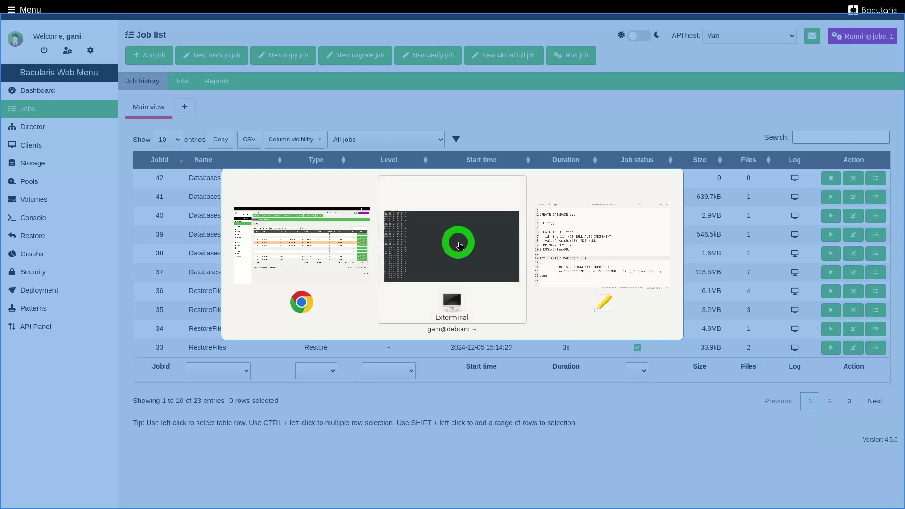
key("ctrl+c")
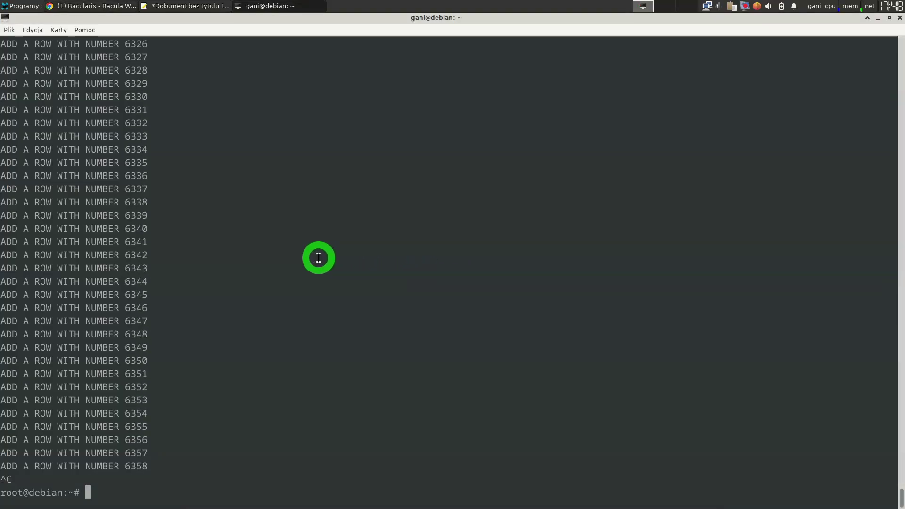
key("ctrl+l")
key("Return")
key("Return")
key("Return")
Switch back to Bacularis and run one more Incremental Databases backup from the most recent job entry.
key("alt+Tab")
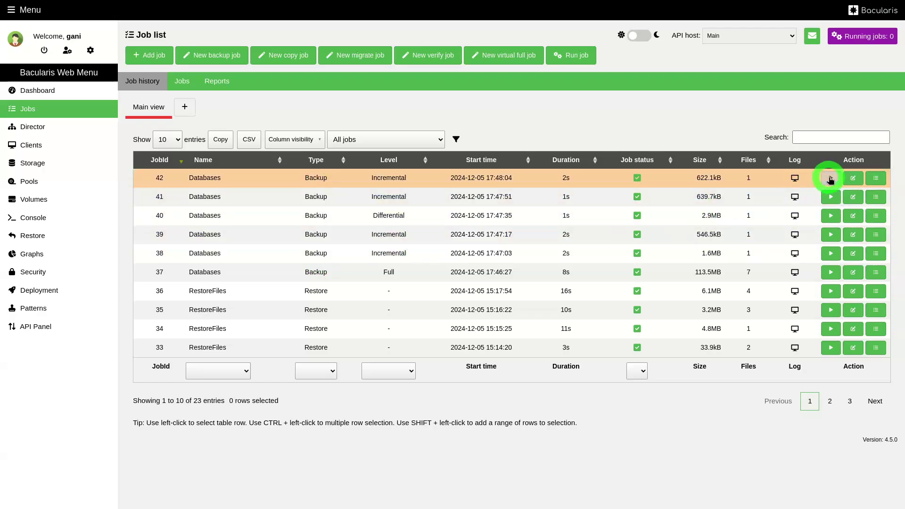
left_click(831, 178)
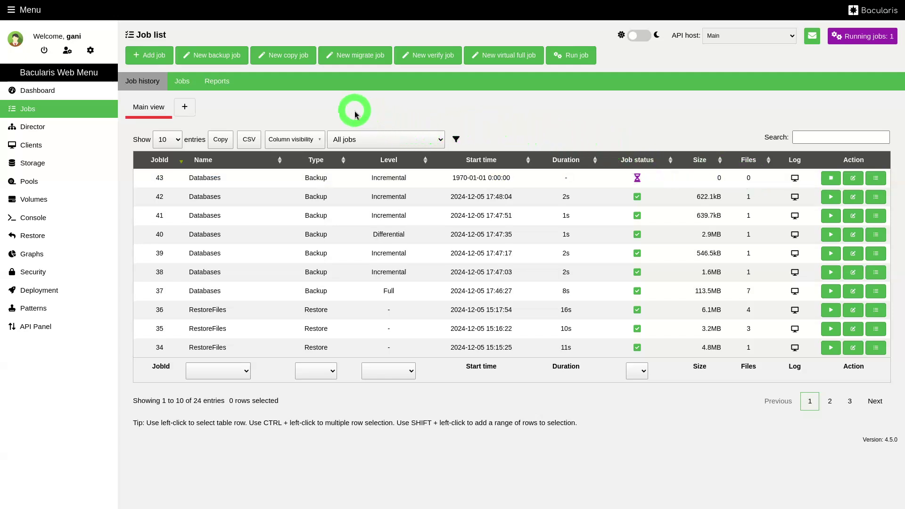
Start the MariaDB monitor in the terminal and select the try database.
key("alt+Tab")
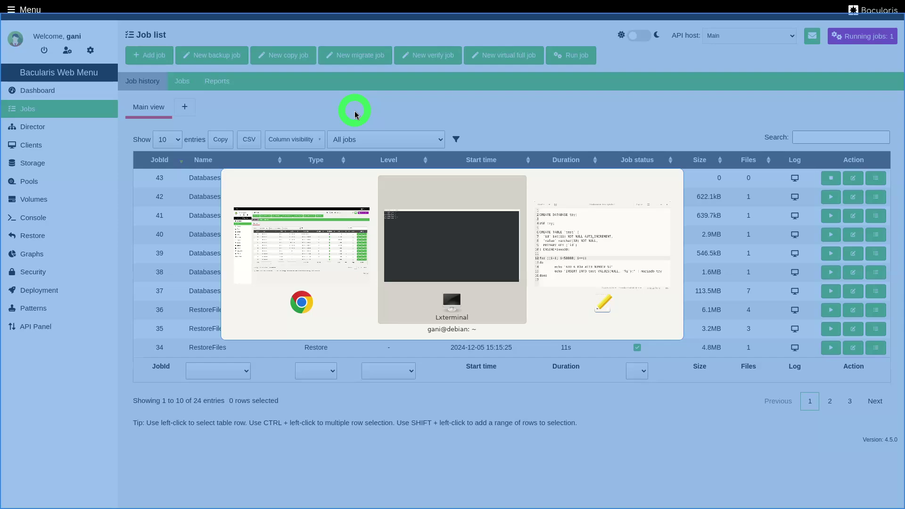
type("mariadb")
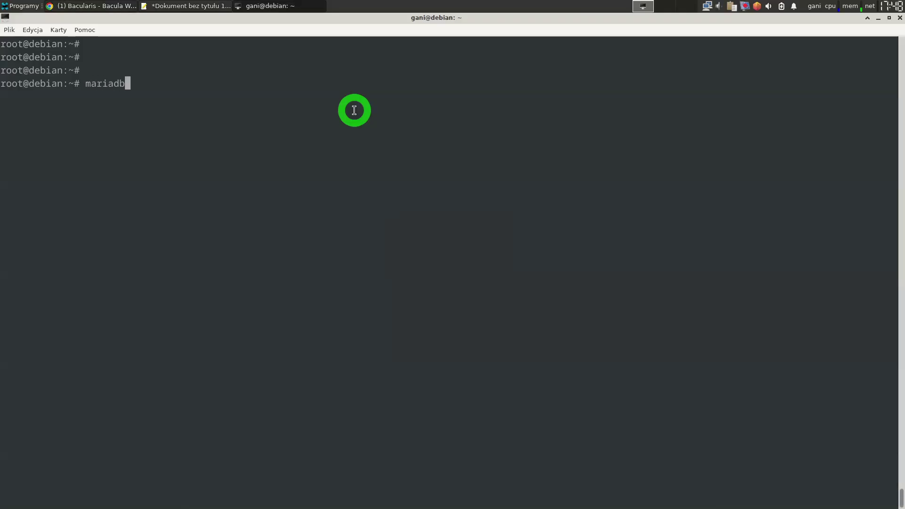
key("Return")
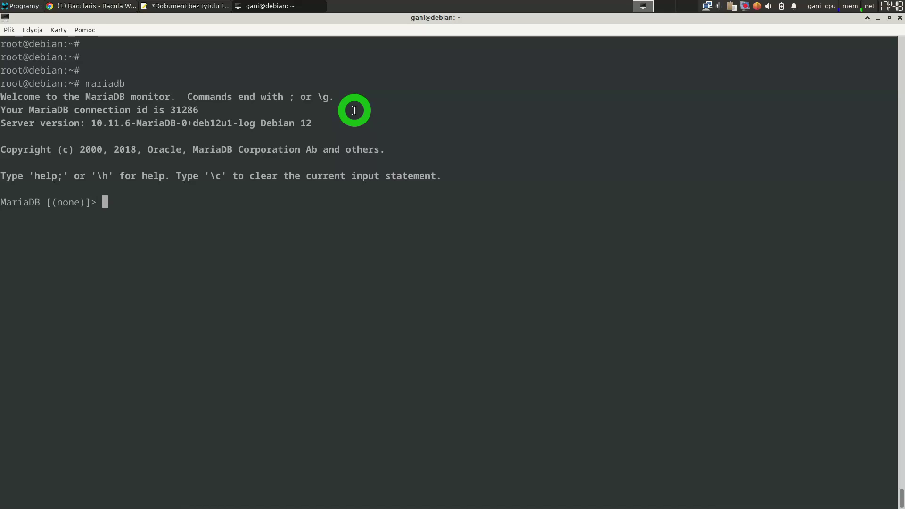
type("use try;")
key("Return")
Query all rows of the test table with SELECT * FROM test;.
type("SELECT")
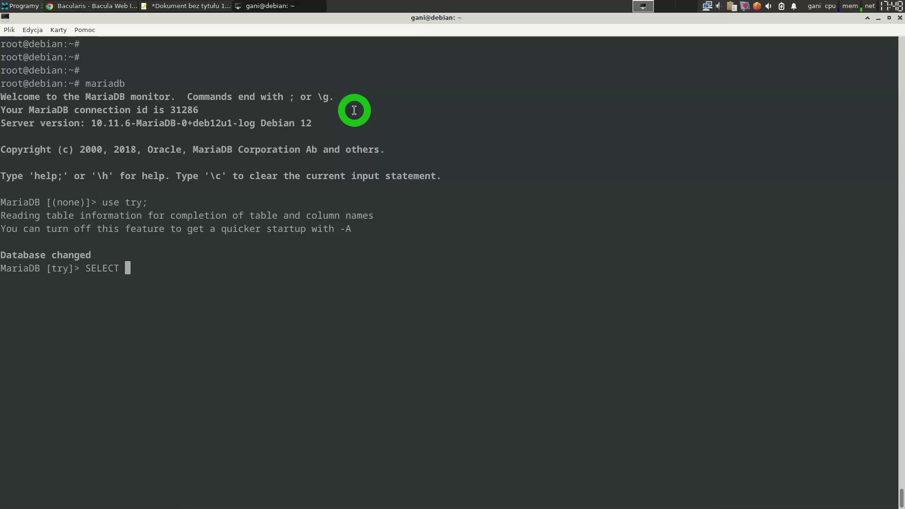
type(" * FROM proba")
key("BackSpace")
key("BackSpace")
key("BackSpace")
type("est;")
key("Return")
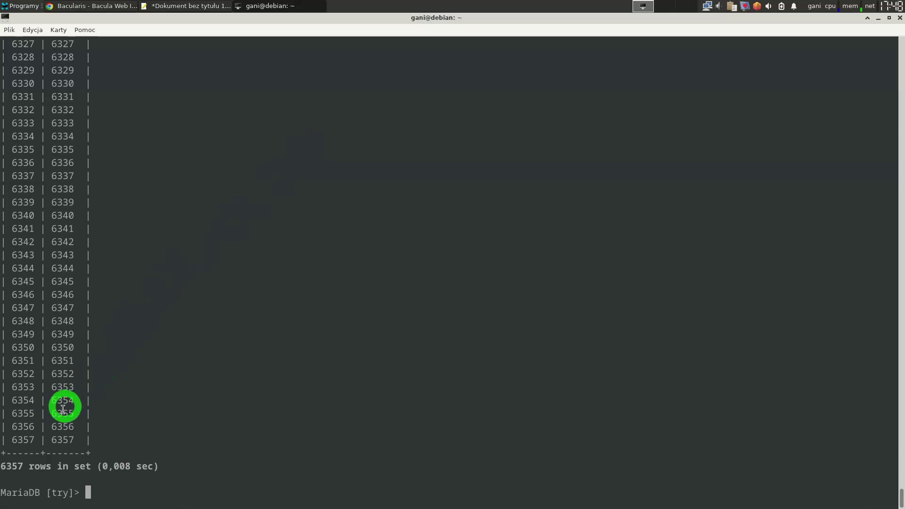
Copy the last row's value, 6357, into the text editor below the Bash loop, separated by a blank line, and return to the terminal.
double_click(65, 440)
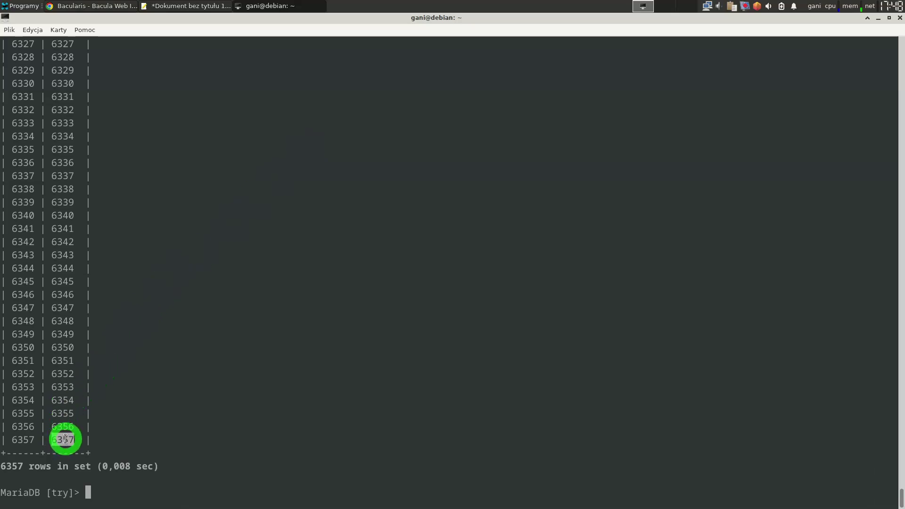
right_click(71, 438)
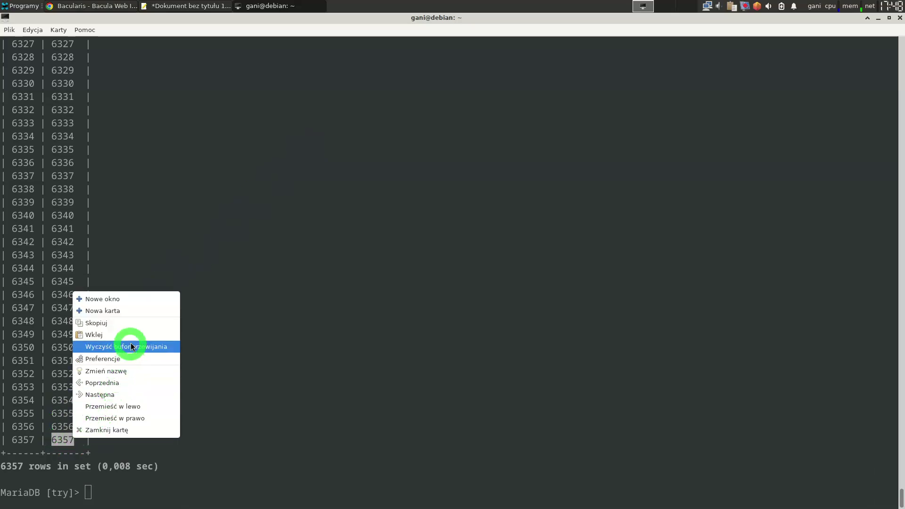
left_click(136, 324)
key("alt+Tab")
key("alt+Tab")
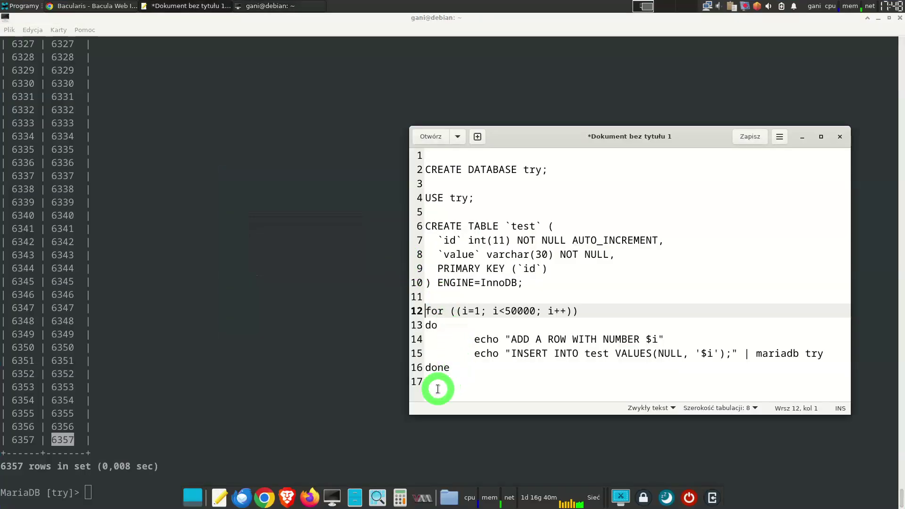
left_click(436, 382)
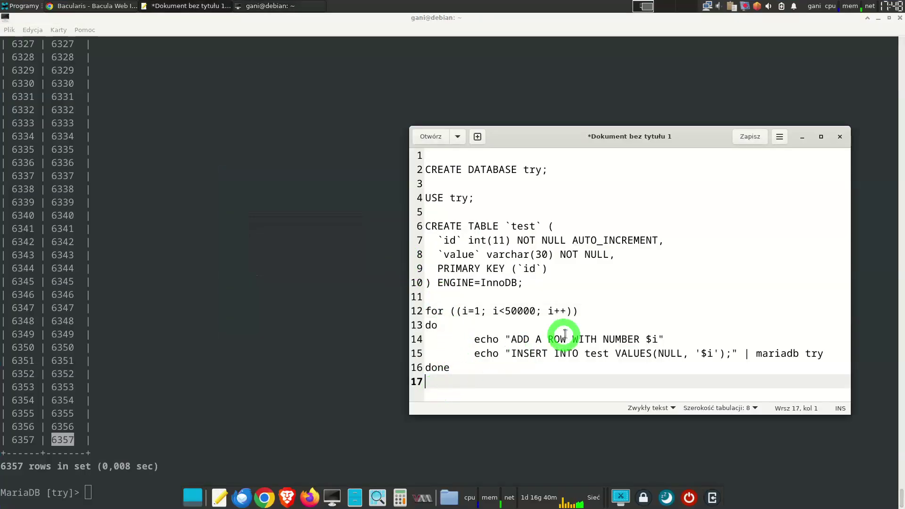
key("ctrl+v")
key("Home")
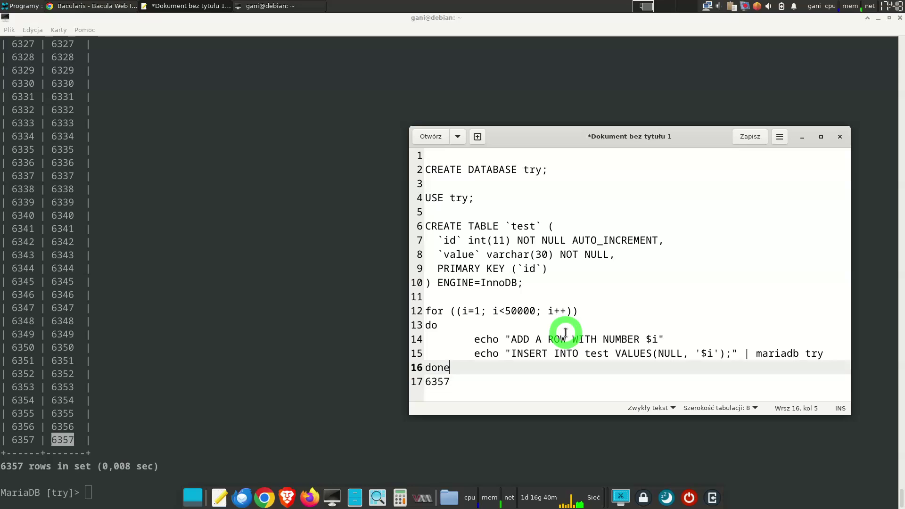
key("Return")
left_click(336, 254)
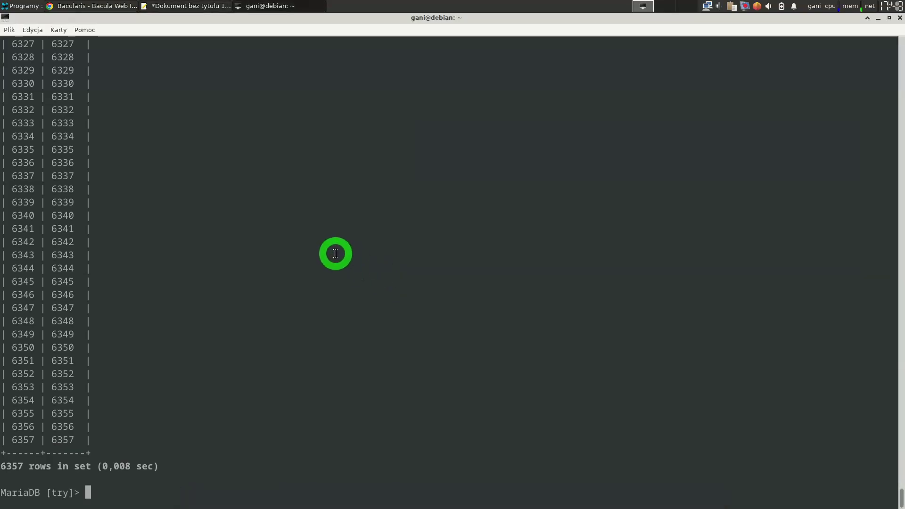
Exit the MariaDB monitor and clear the terminal.
type("exit")
key("Return")
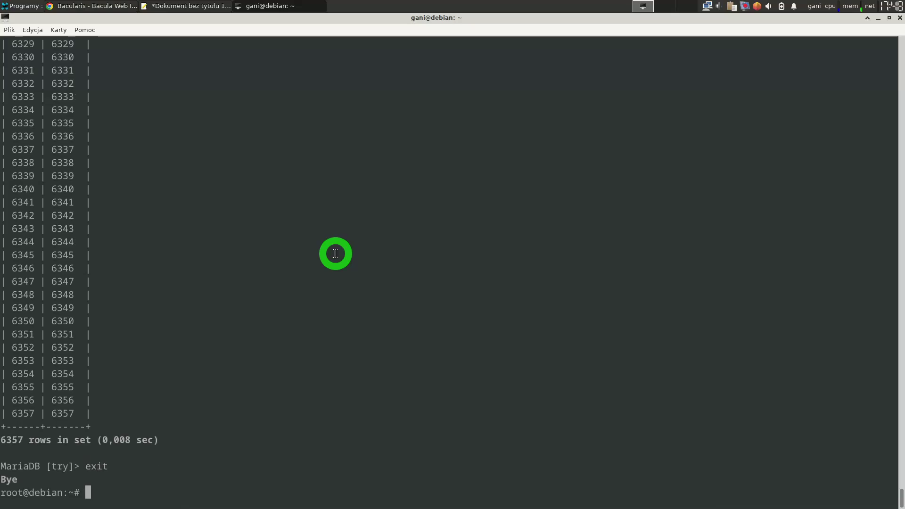
key("ctrl+l")
key("Return")
key("Return")
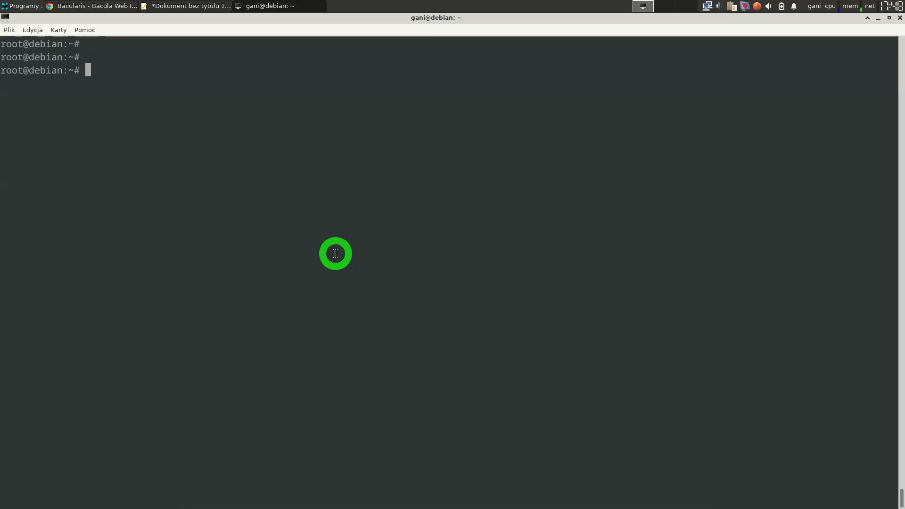
Start Midnight Commander, change to /var/lib/ and highlight the mysql directory.
type("mc")
key("Return")
type("cd /var/")
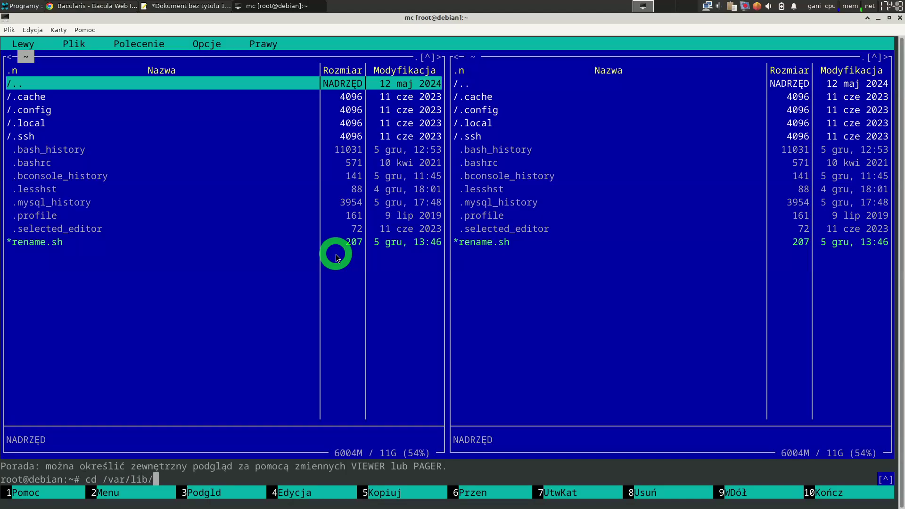
type("lib/")
key("Return")
key("Down")
key("Down")
key("Down")
key("Down")
key("Down")
key("Down")
key("Down")
key("Down")
key("Down")
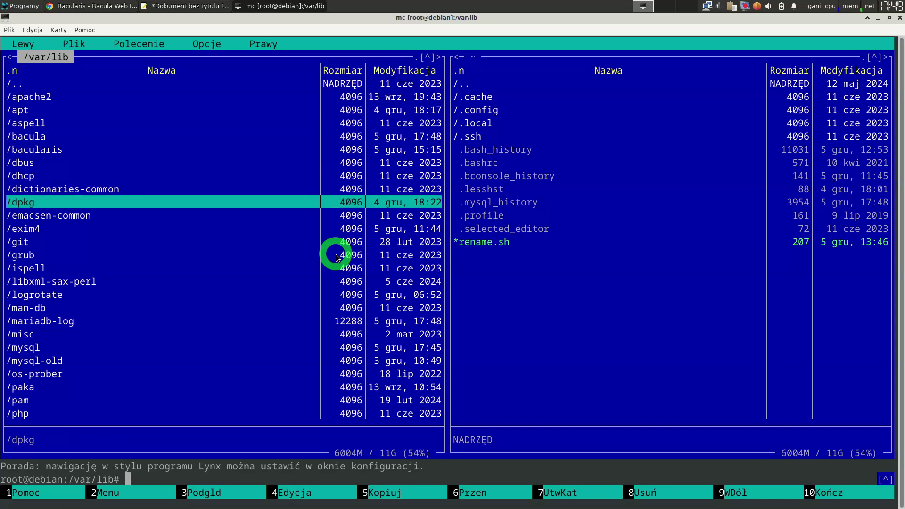
key("Down")
key("Down")
key("Down")
key("Down")
key("Down")
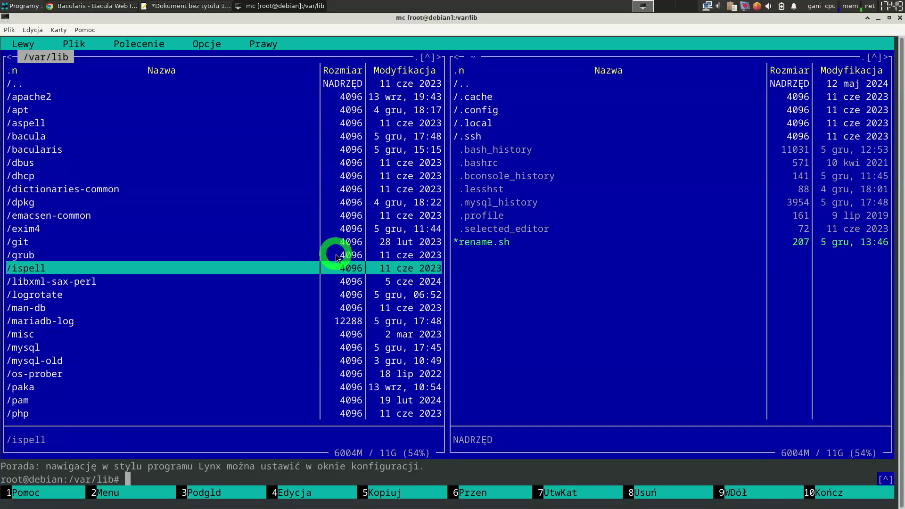
key("Down")
key("Down")
key("Down")
key("Down")
key("Down")
key("Down")
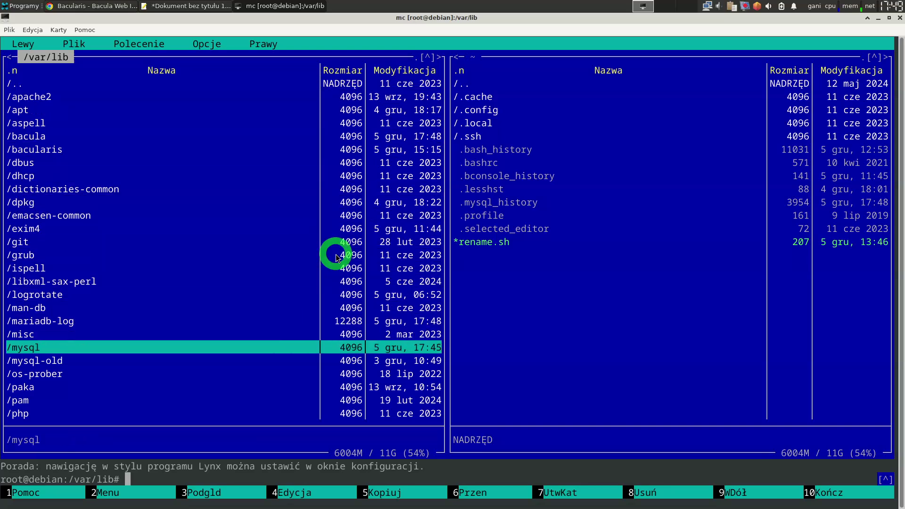
Stop the database service from the subshell with systemctl stop mariadb and return to the file panels.
key("ctrl+o")
type("syste")
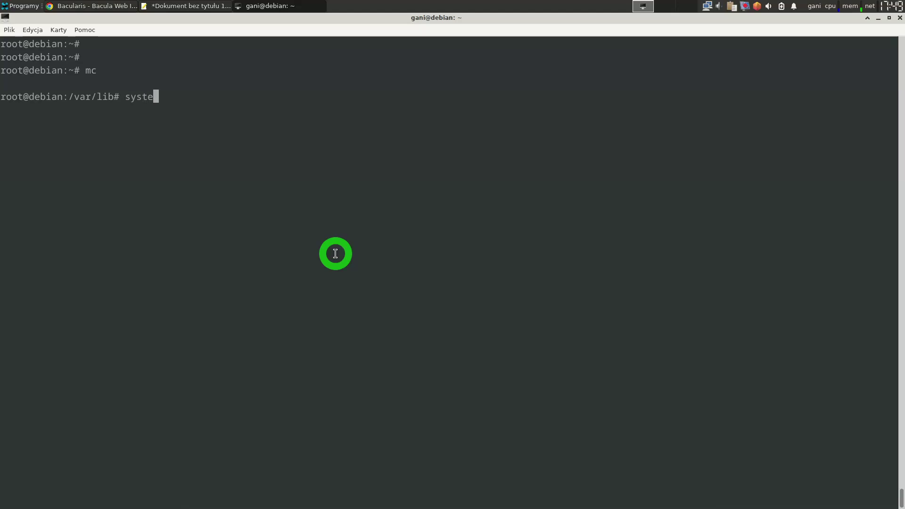
type("mctl stop mariadb")
key("Return")
key("ctrl+o")
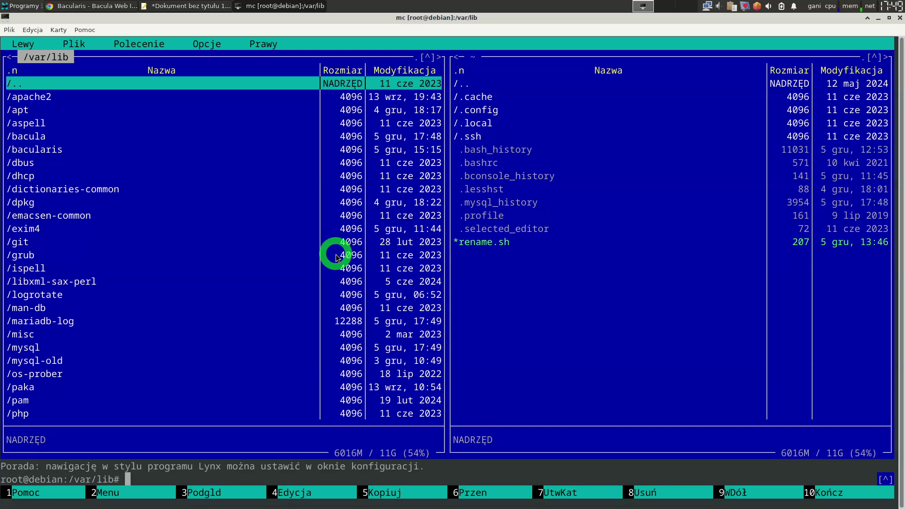
Open the mysql directory inside /var/lib.
key("Down")
key("Down")
key("Down")
key("Down")
key("Down")
key("Down")
key("Down")
key("Down")
key("Down")
key("Down")
key("Down")
key("Down")
key("Down")
key("Down")
key("Down")
key("Down")
key("Down")
key("Down")
key("Down")
key("Down")
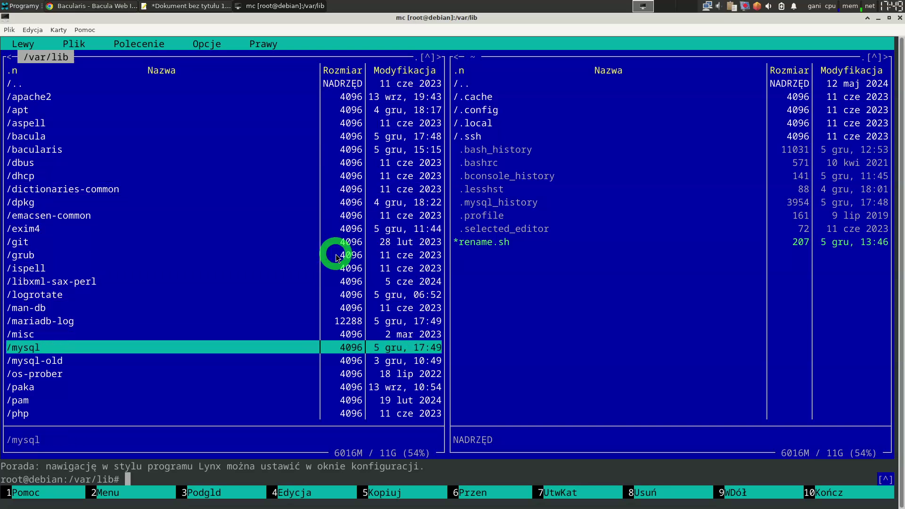
key("Return")
Delete all files and directories in /var/lib/mysql, approving recursive removal for all non-empty directories.
key("Down")
key("Insert")
key("Insert")
key("Insert")
key("Insert")
key("Insert")
key("Insert")
key("Insert")
key("Insert")
key("Insert")
key("Insert")
key("Insert")
key("Insert")
key("Insert")
key("Insert")
key("Insert")
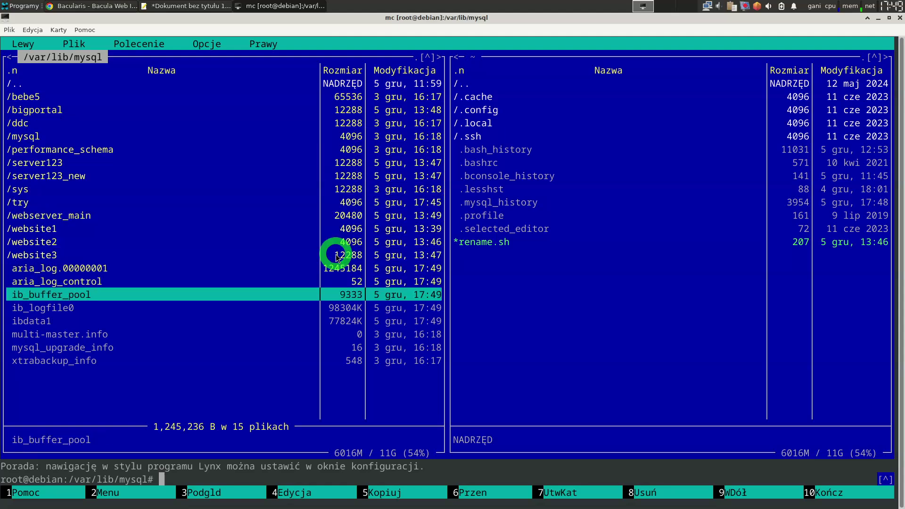
key("Insert")
key("Insert")
key("Insert")
key("Insert")
key("Insert")
key("Insert")
key("F8")
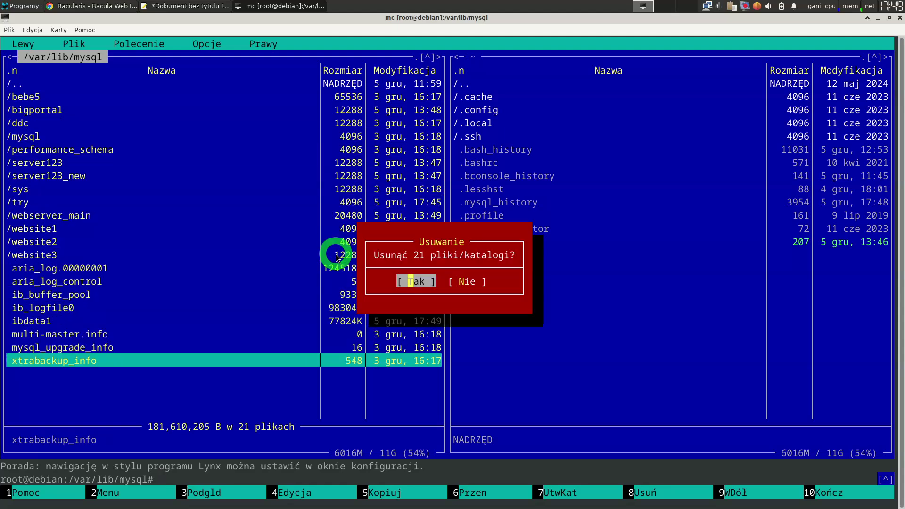
key("Return")
key("Tab")
key("Tab")
key("Tab")
key("shift+Tab")
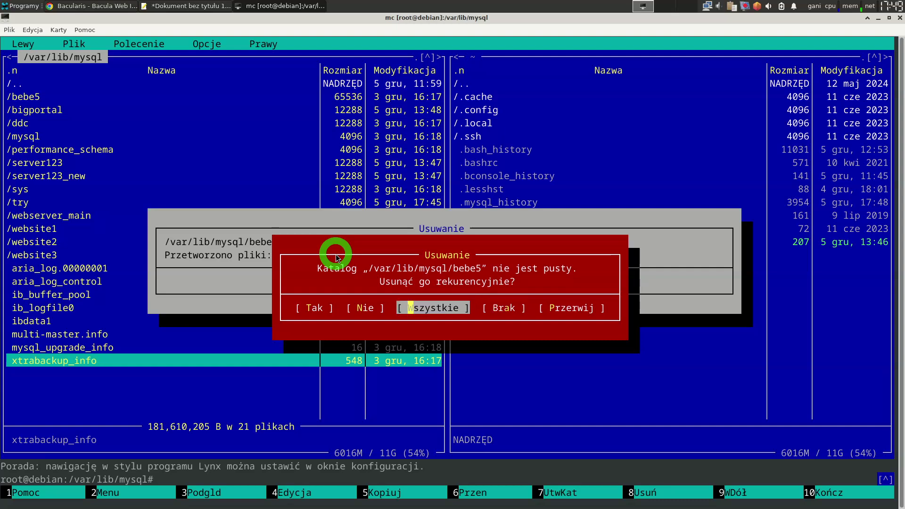
key("Return")
Go to /var/lib/mariadb-log and delete all binary log files in it.
key("Return")
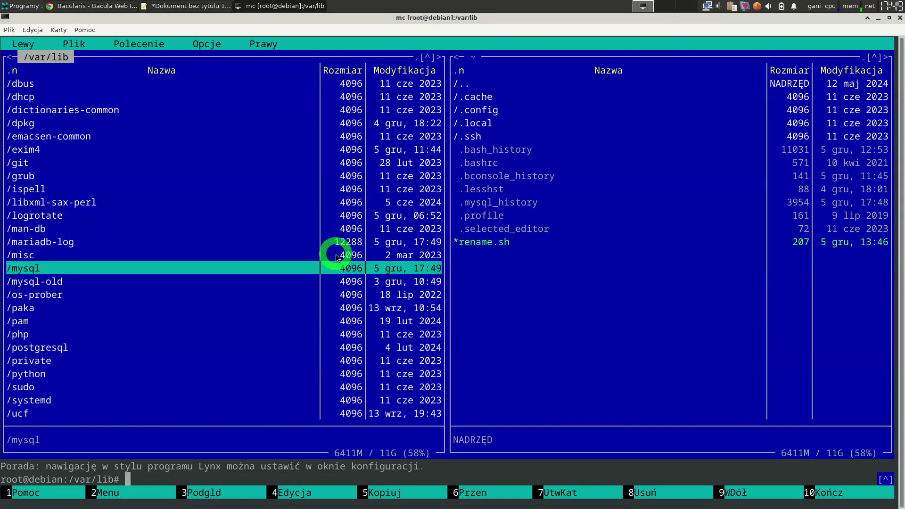
key("Up")
key("Up")
key("Return")
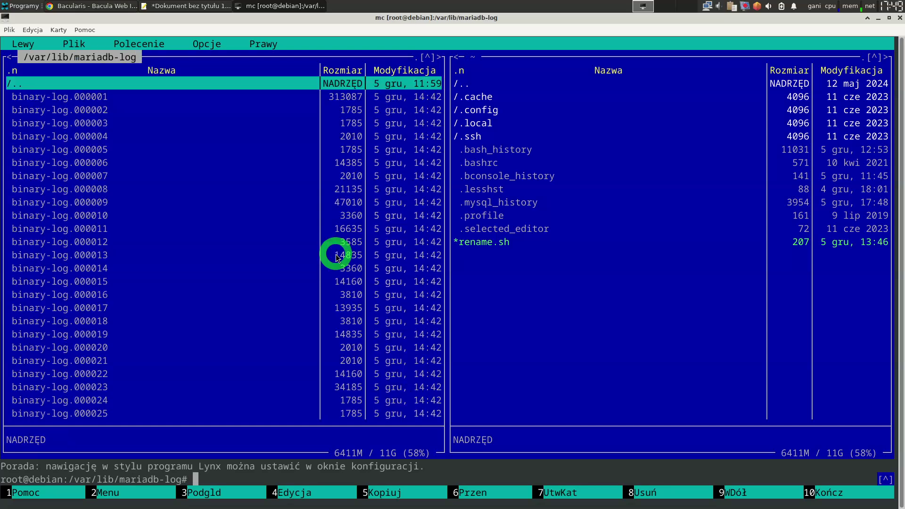
key("asterisk")
key("F8")
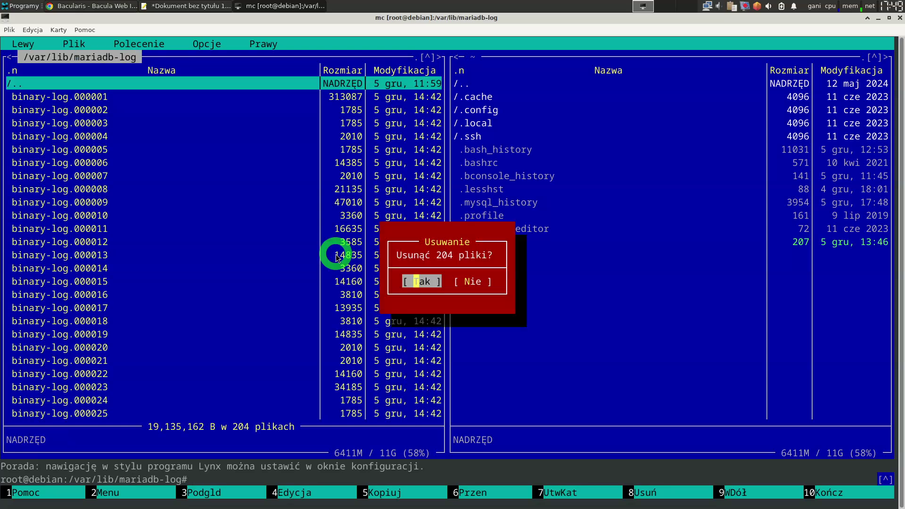
key("Return")
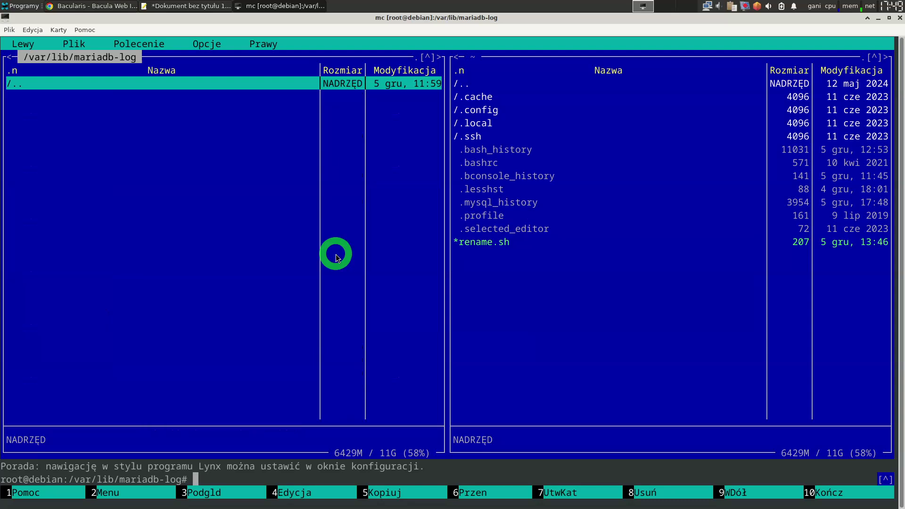
Go back up to /var/lib and exit Midnight Commander to the root shell.
key("Return")
type("exit")
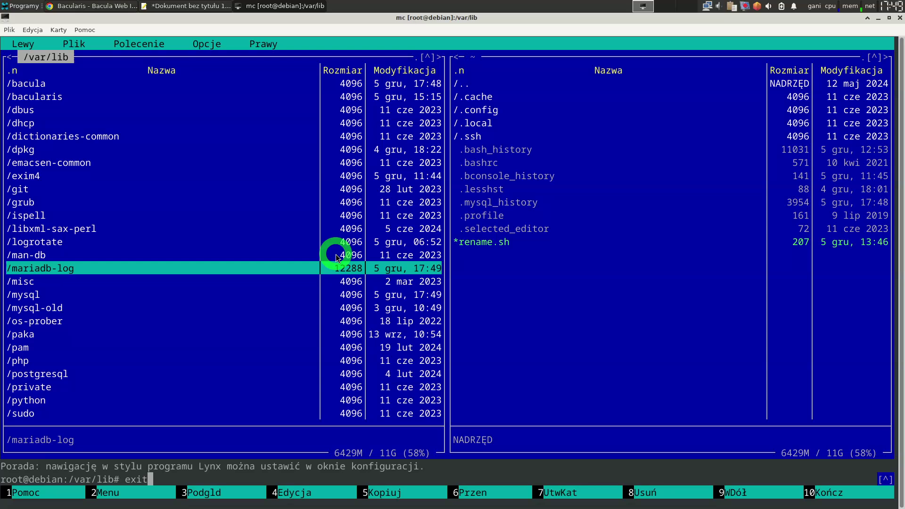
key("Return")
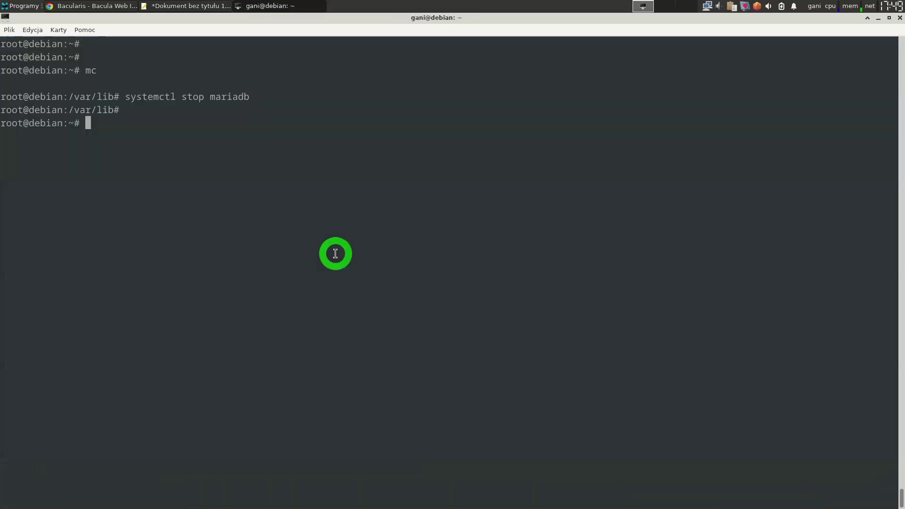
Reinitialize the MariaDB system tables with mariadb-install-db --user=mysql.
type("mariadb-in")
key("Tab")
type("--use")
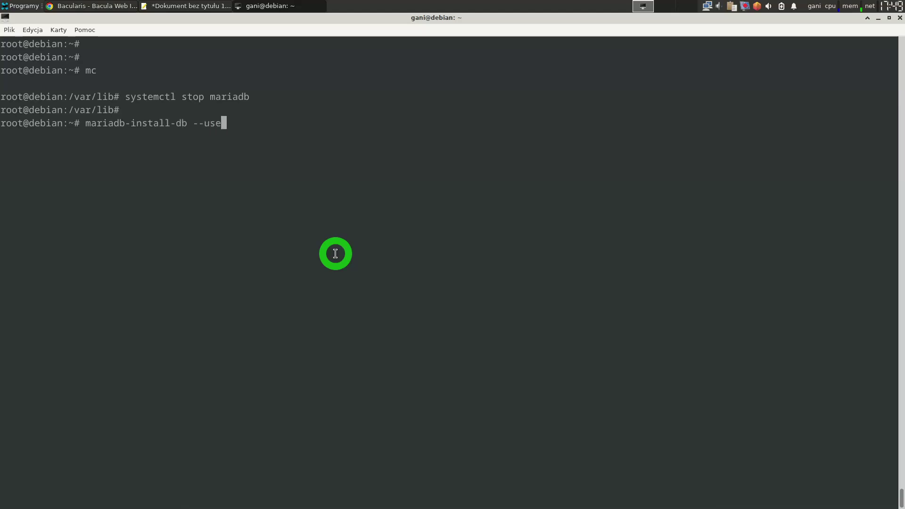
type("r=mysql")
key("Return")
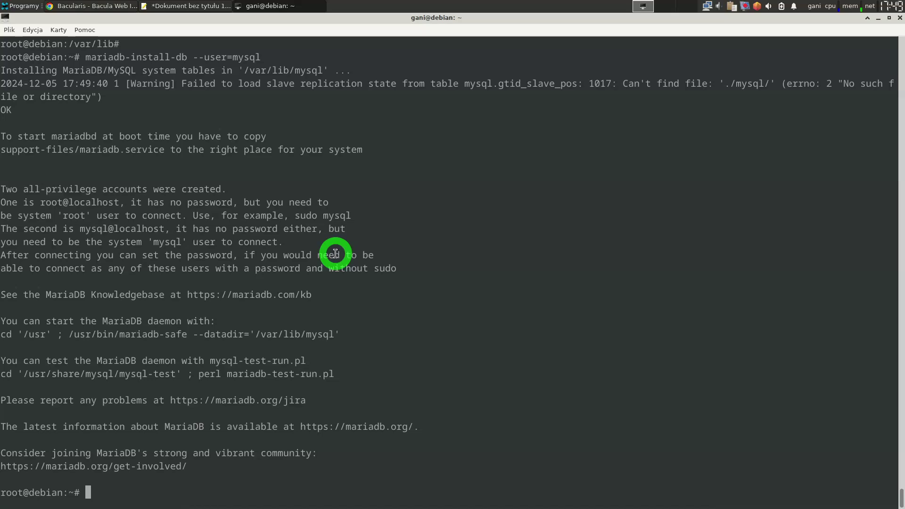
Clear the terminal and start the database service with systemctl start mariadb.
key("ctrl+l")
key("Return")
key("Return")
key("Return")
type("sy")
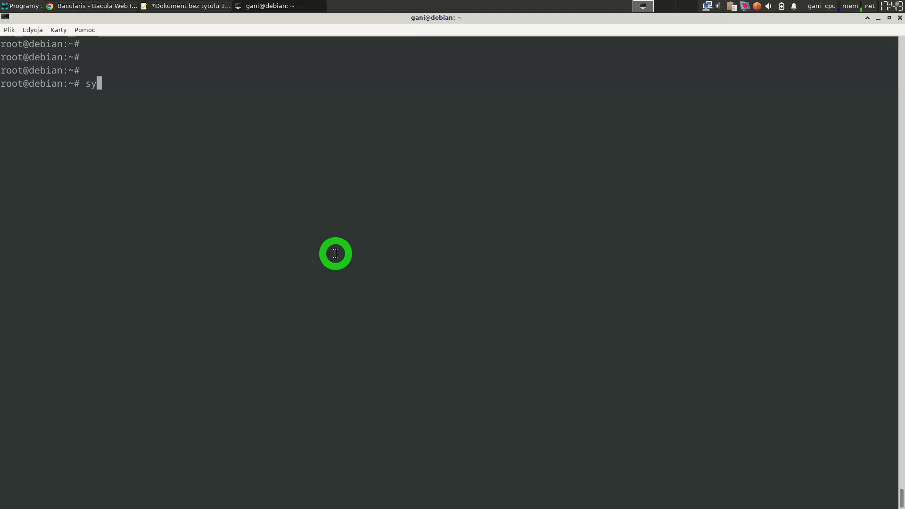
type("stemctl start ")
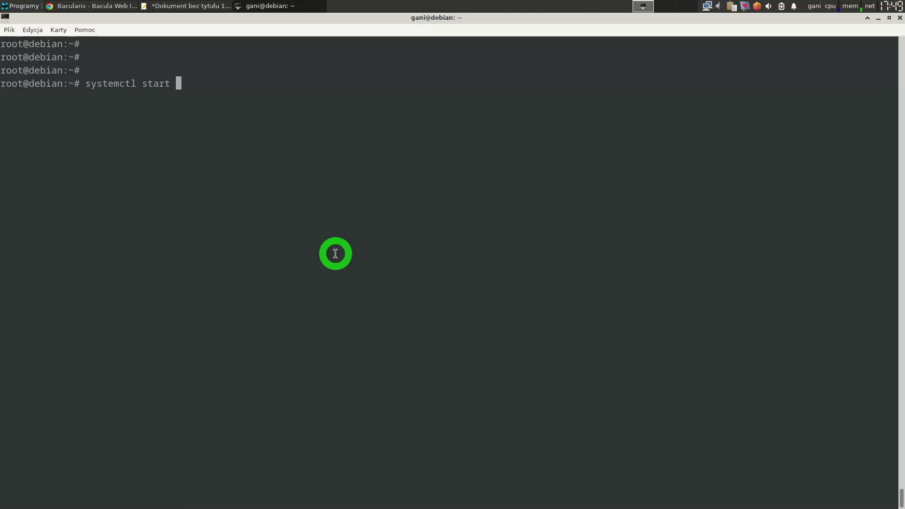
type("maria")
Open the MariaDB monitor and list the databases with show databases;.
type("aria")
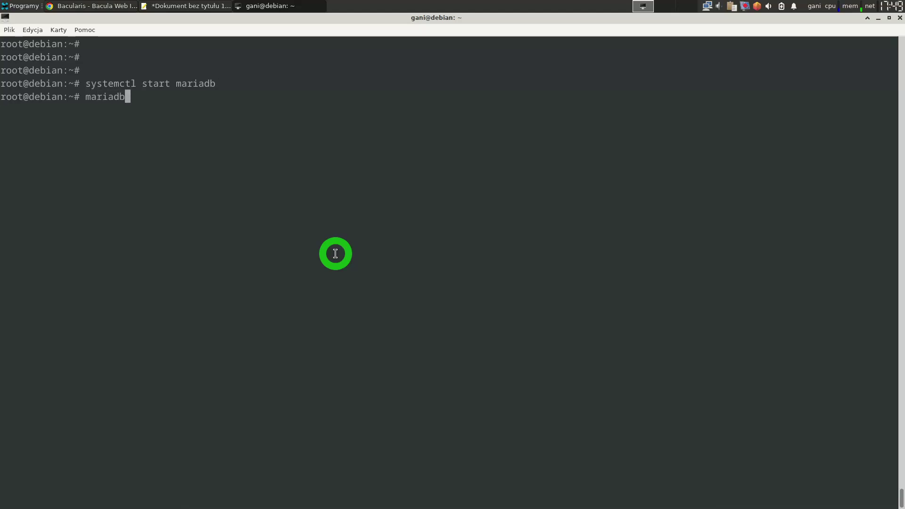
key("Return")
type("show d")
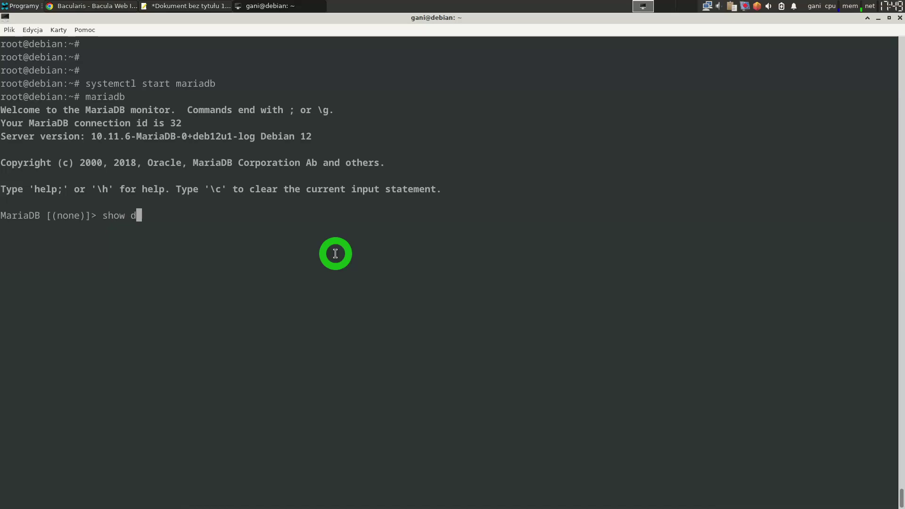
type("atabases;")
key("Return")
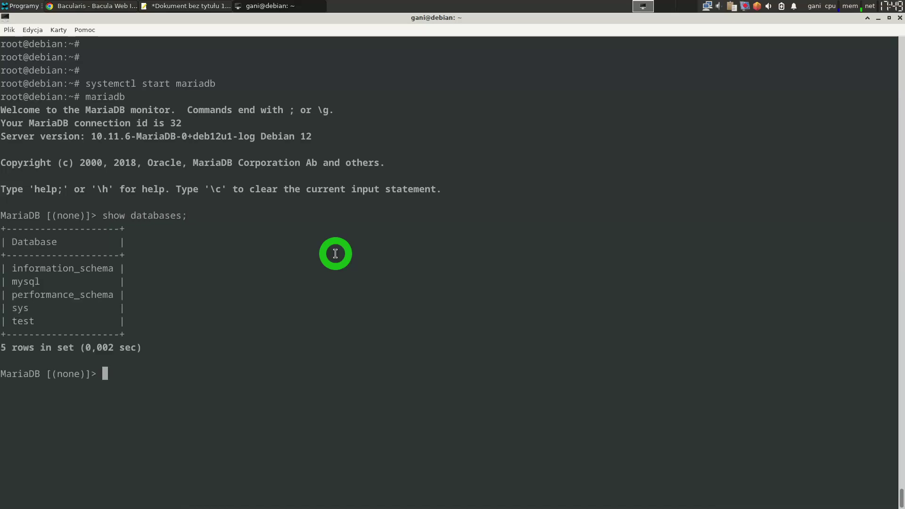
Switch to Bacularis and start a restore from the details of the most recent Databases job, JobId 43.
key("alt+Tab")
key("Tab")
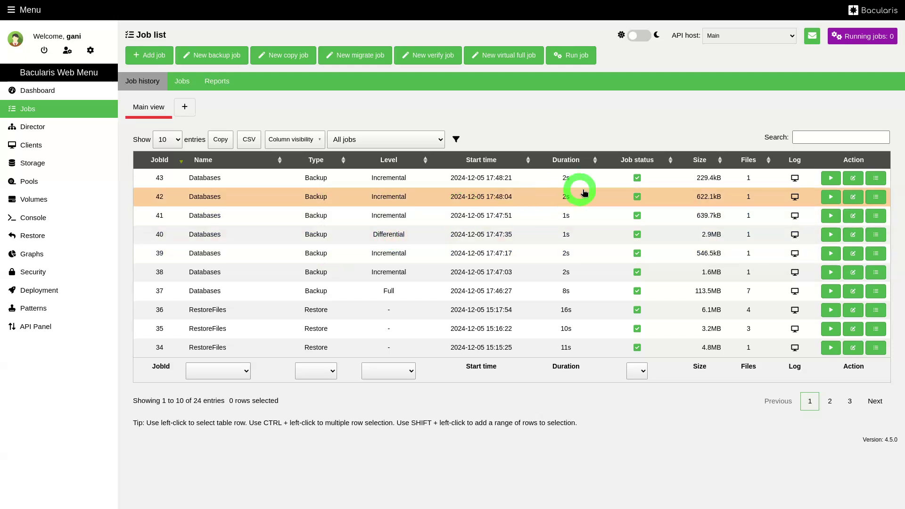
left_click(875, 178)
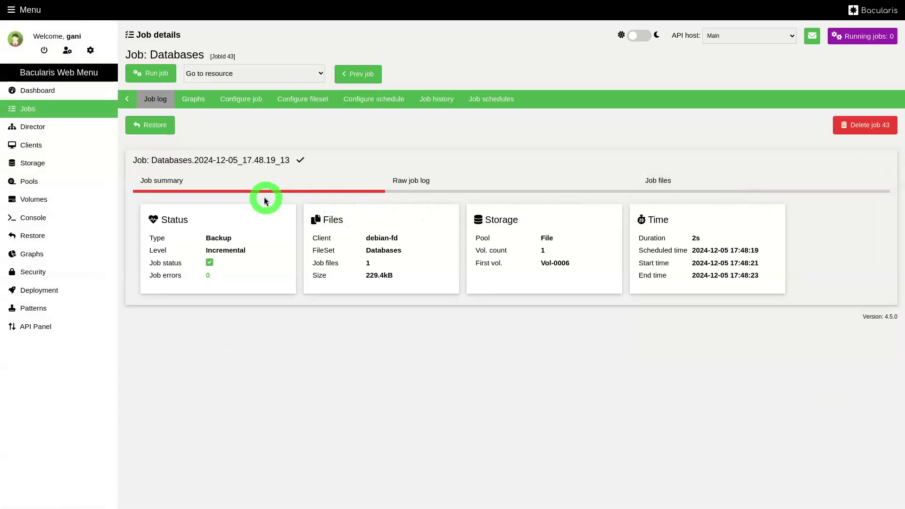
left_click(155, 125)
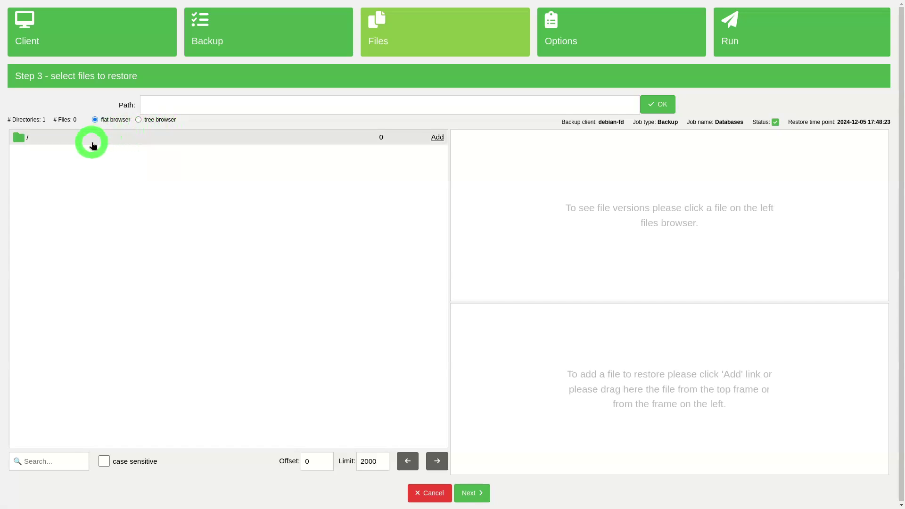
Browse the backup contents to /#MariaDBBackup/SERVER8/main/all-databases/ to view the SQL dump files.
left_click(92, 140)
left_click(90, 168)
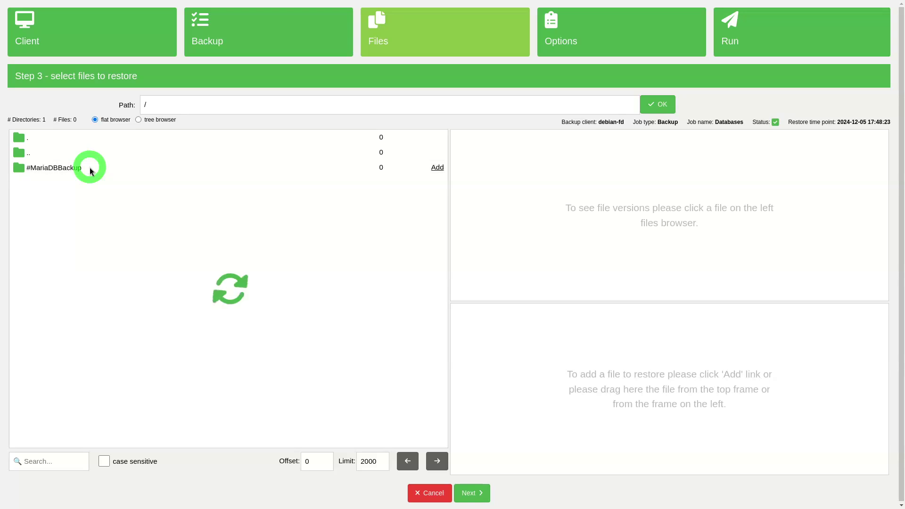
left_click(91, 168)
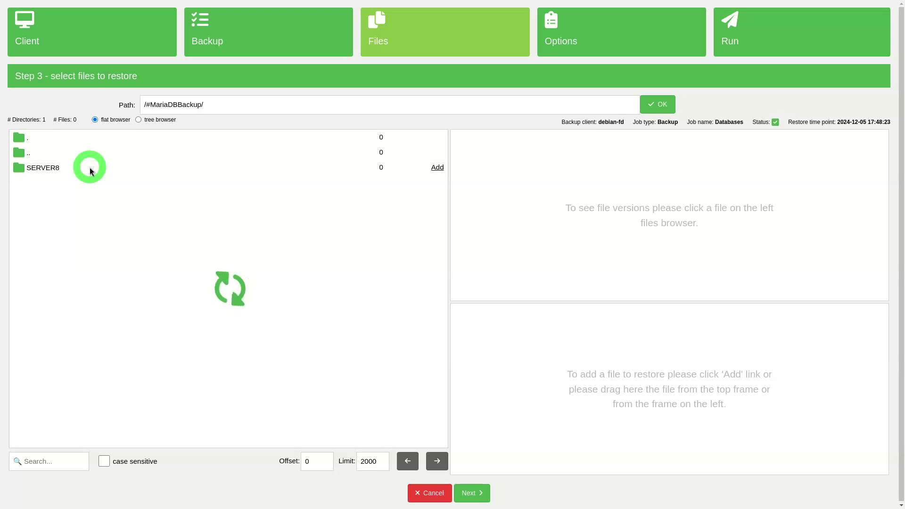
left_click(91, 169)
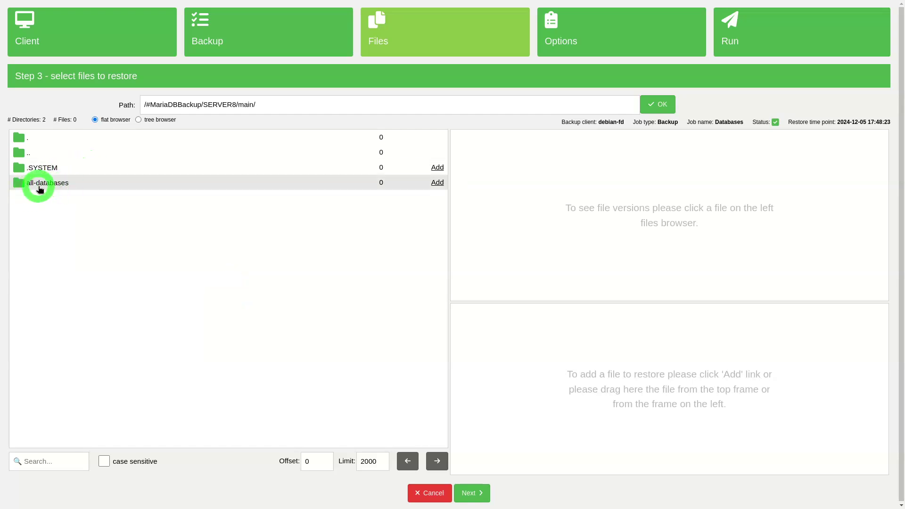
left_click(55, 187)
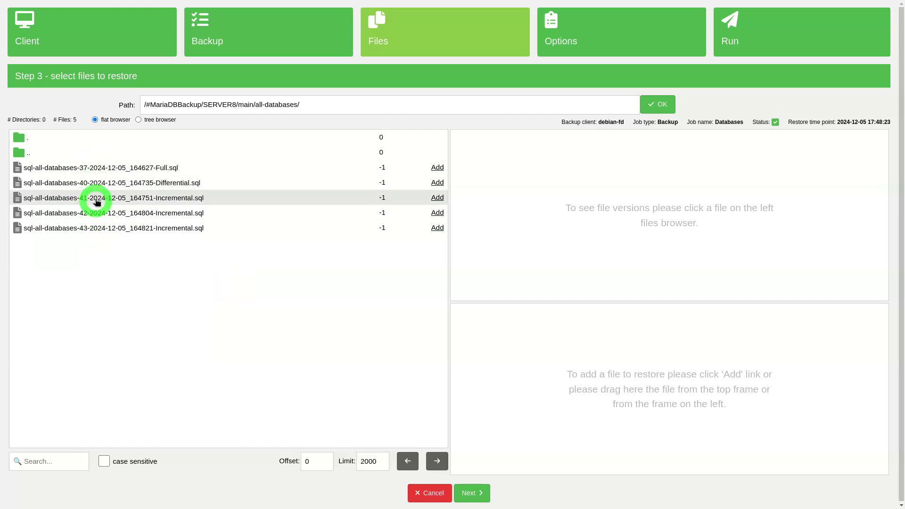
Return to the main folder, add the all-databases directory to the restore selection and continue to the restore options.
left_click(57, 159)
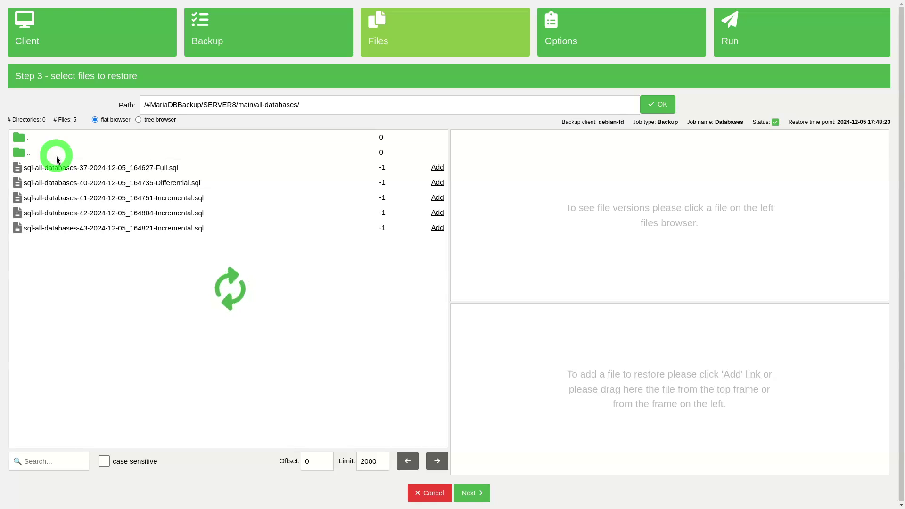
left_click_drag(56, 184, 544, 351)
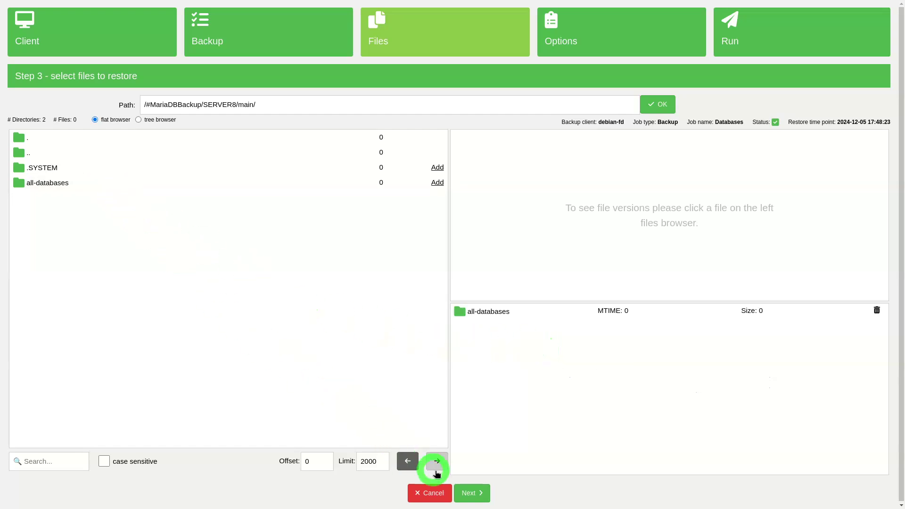
left_click(473, 492)
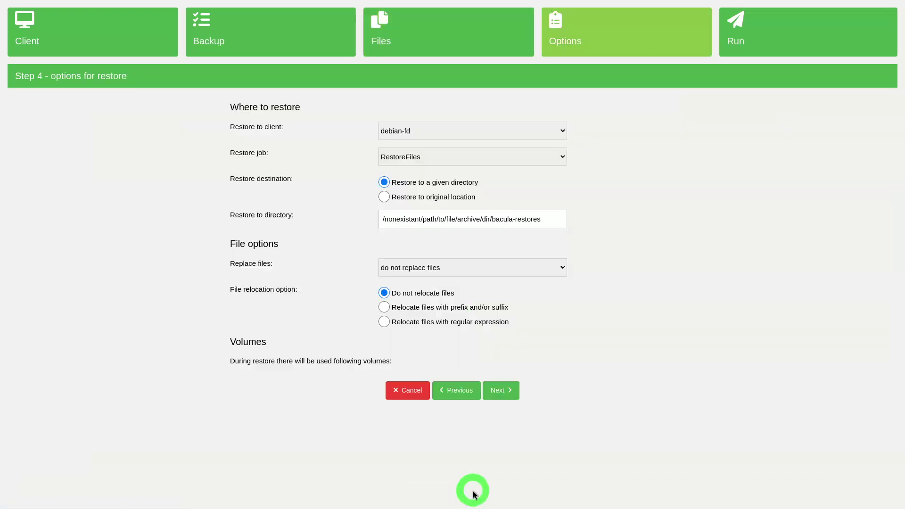
Set the restore destination to the original location, leave the new database name empty and start the RestoreFiles job.
left_click(388, 201)
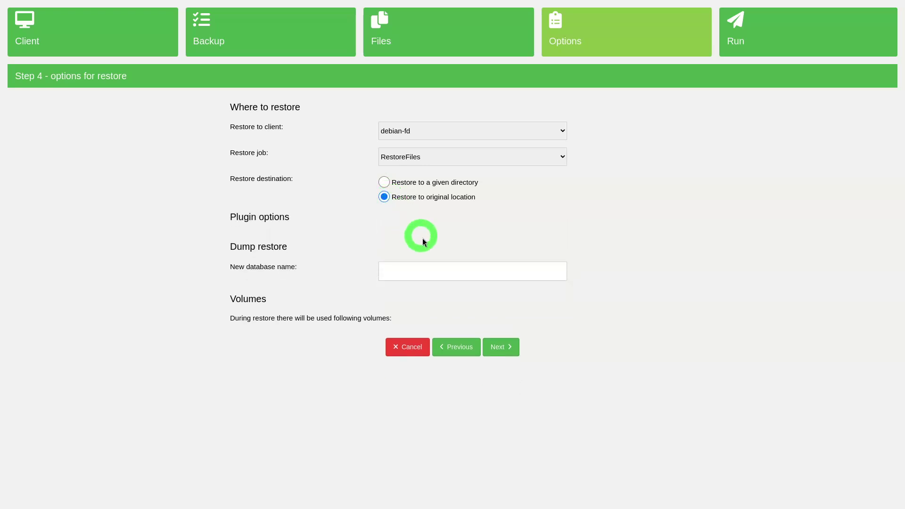
left_click(502, 347)
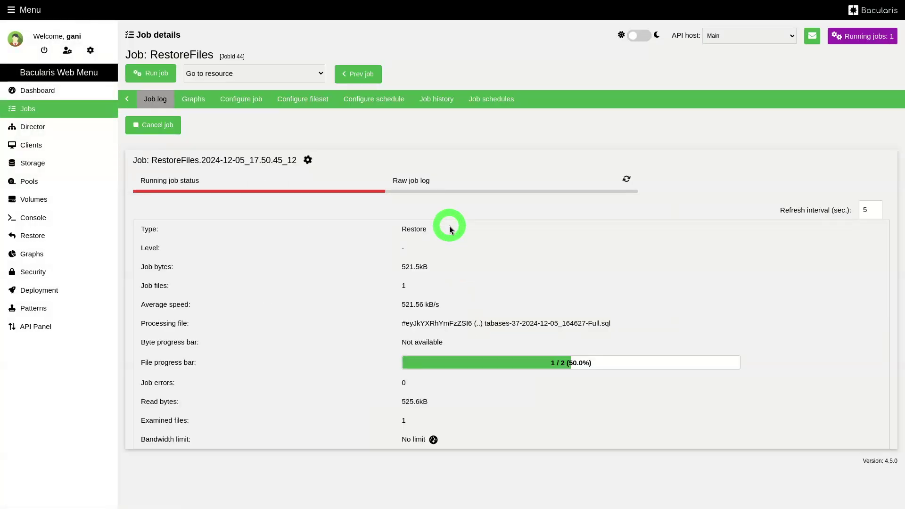
Switch to the MariaDB monitor in the terminal and list the databases with show databases;.
key("alt+Tab")
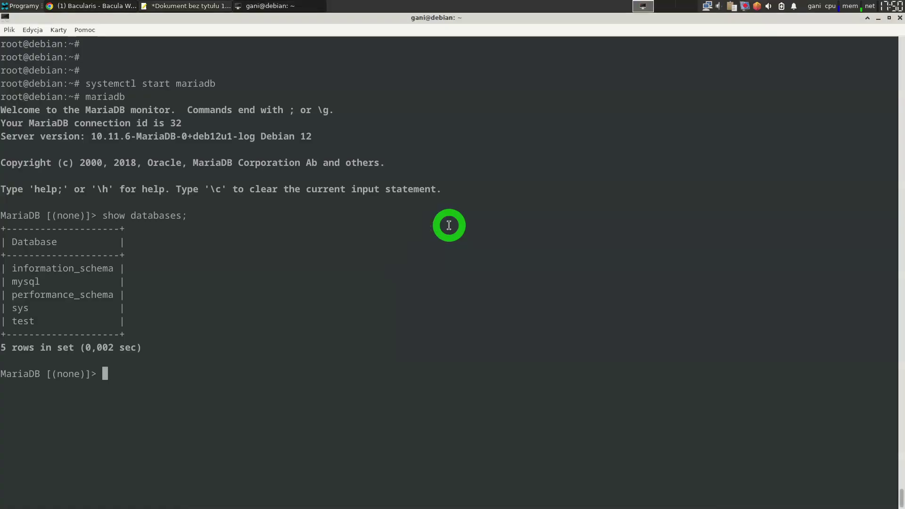
type("show dat")
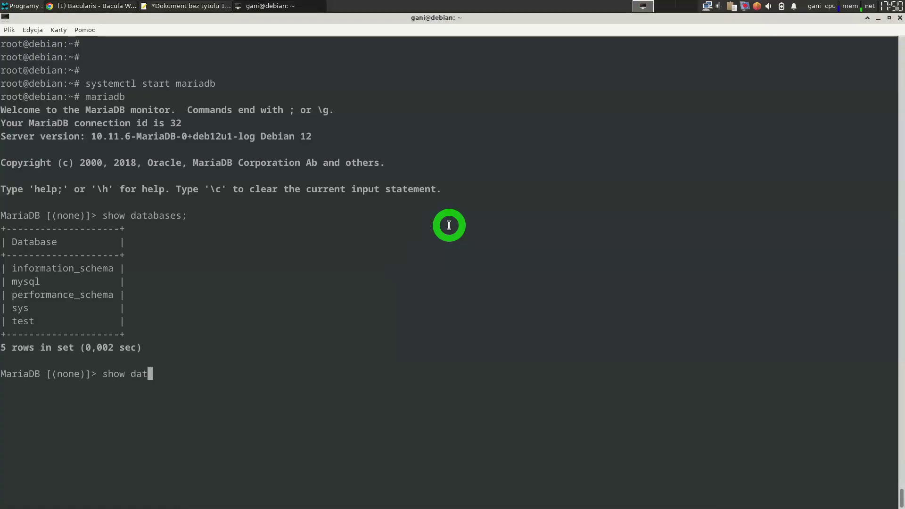
type("abases;")
key("Return")
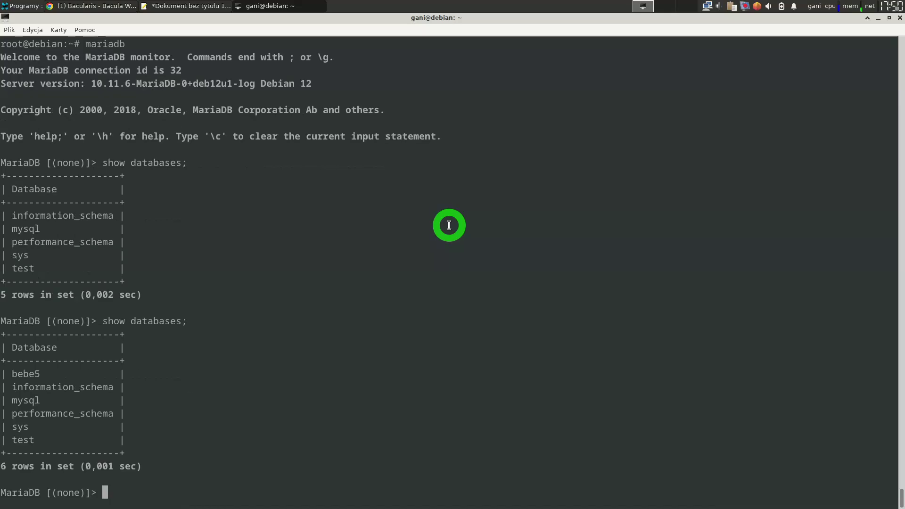
Rerun show databases; repeatedly to follow the restore's progress, and check the RestoreFiles job summary in Bacularis.
key("Up")
key("Return")
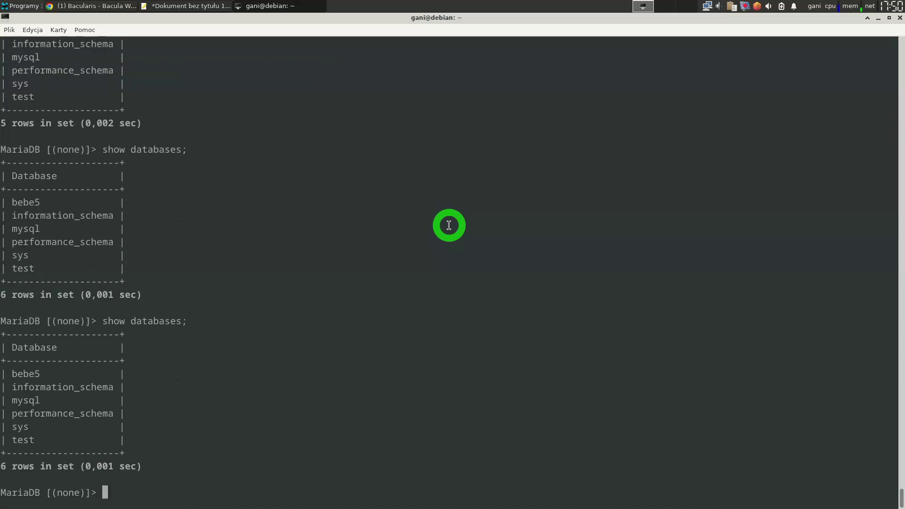
key("Up")
key("Return")
key("Up")
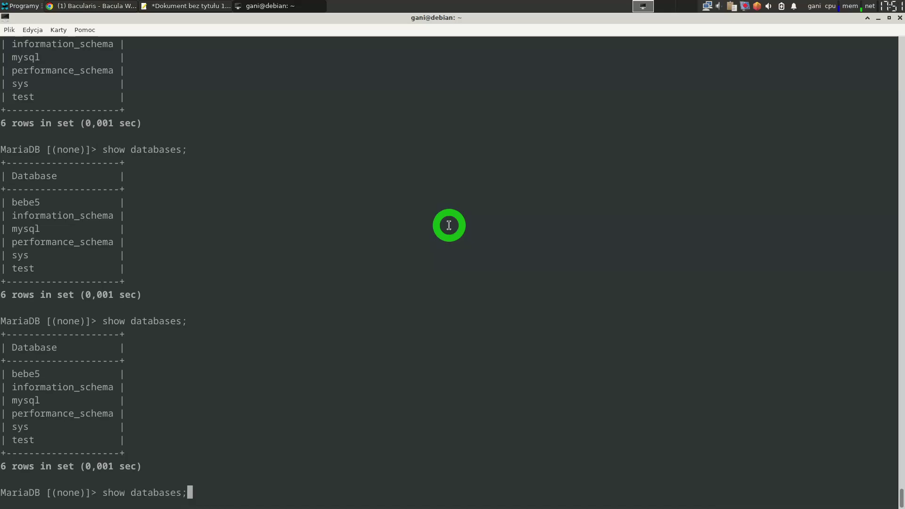
key("Down")
key("Up")
key("Down")
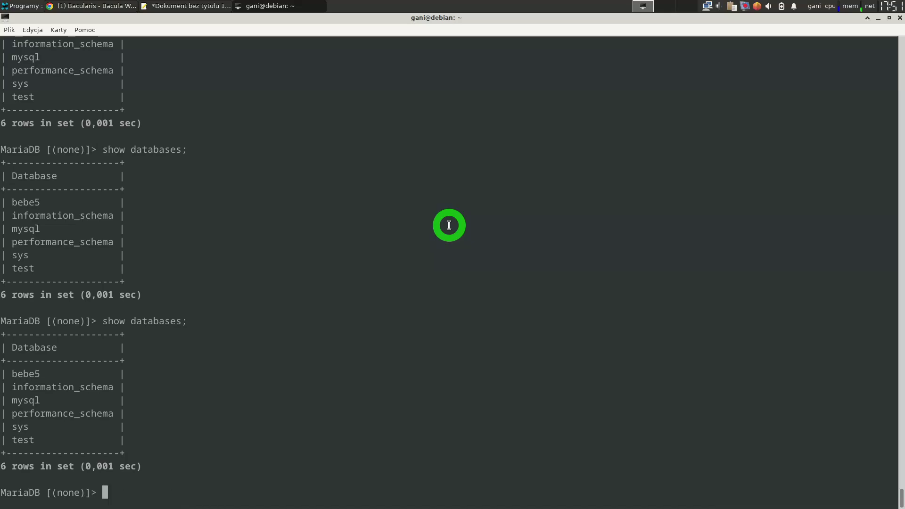
key("Up")
key("Down")
key("Up")
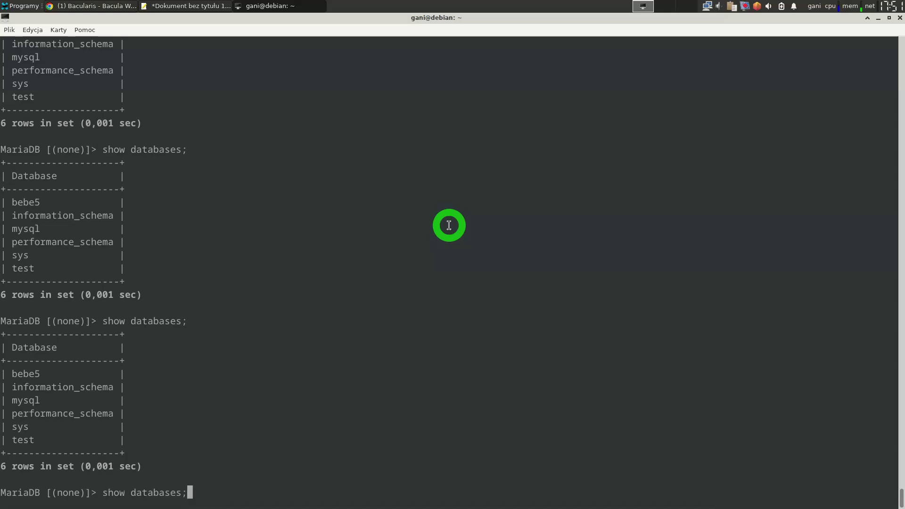
key("Return")
key("Up")
key("Return")
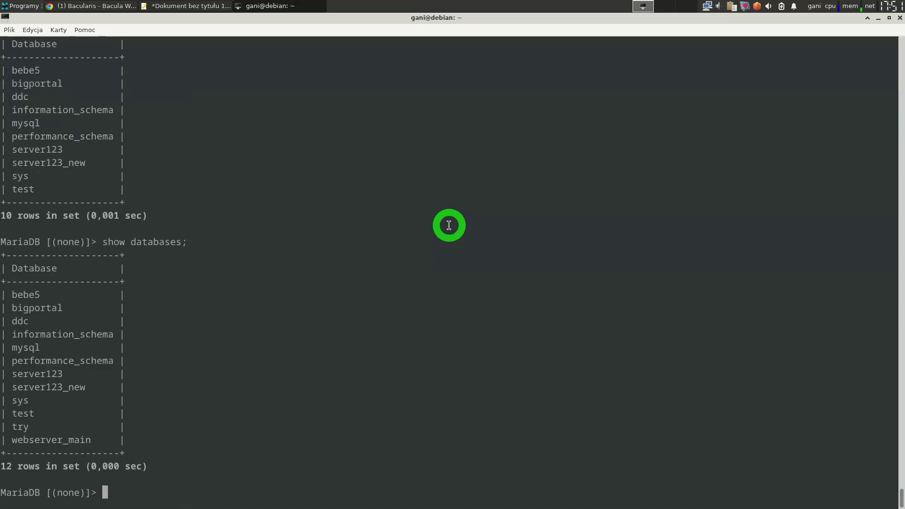
key("Up")
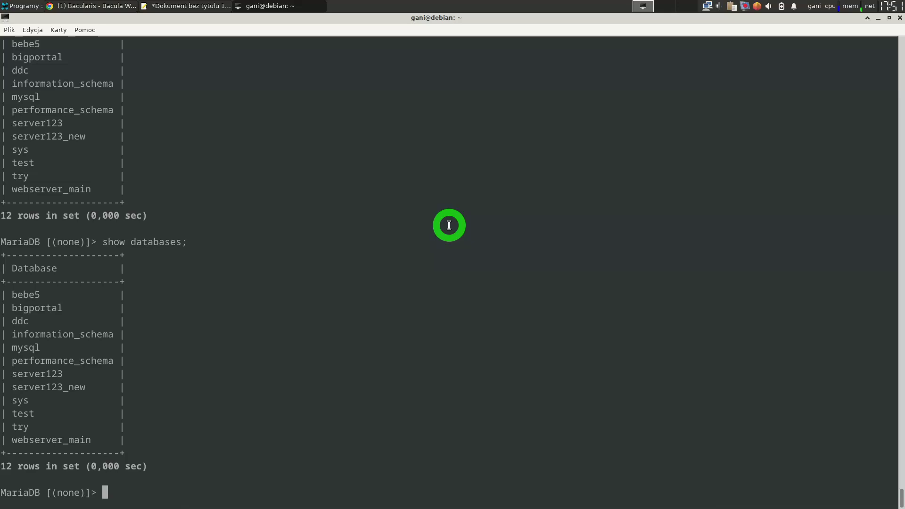
key("Up")
key("Return")
key("Up")
key("Return")
key("Up")
key("Return")
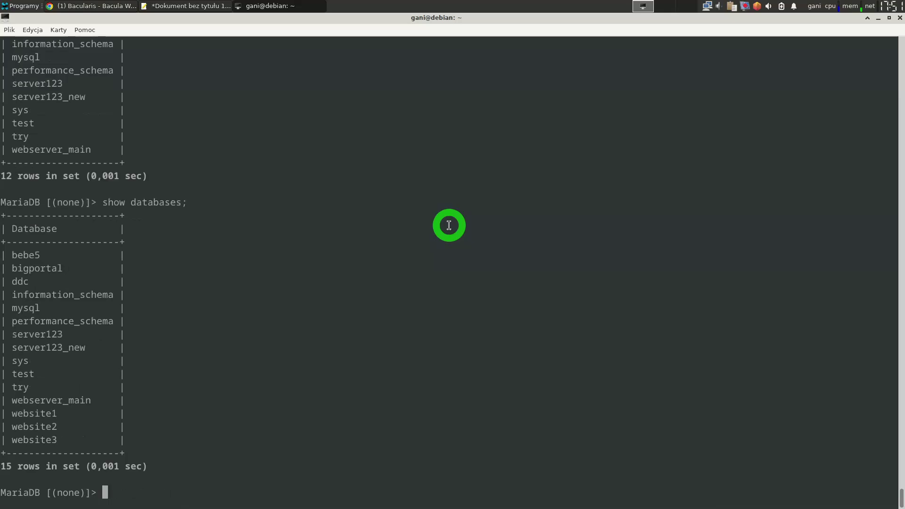
key("alt+Tab")
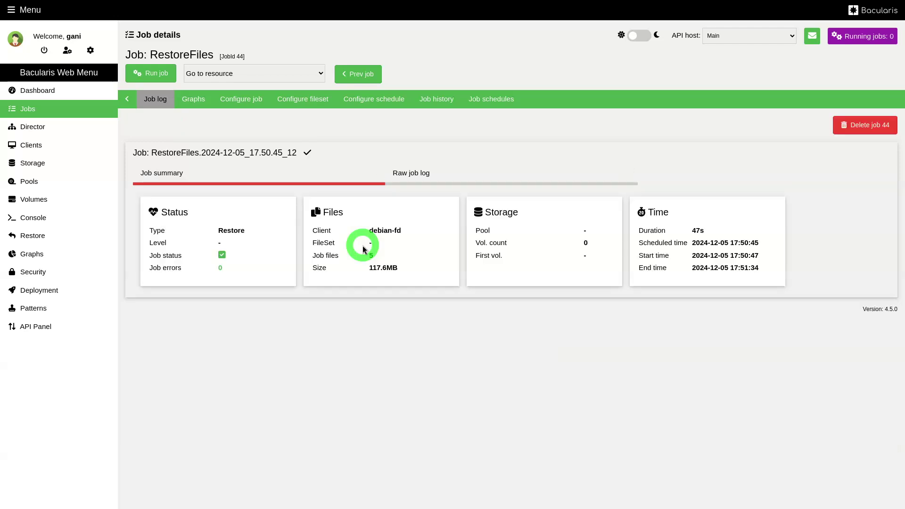
Return to the terminal, clear the screen, select the try database and query its table with SELECT * FROM test;.
key("alt+Tab")
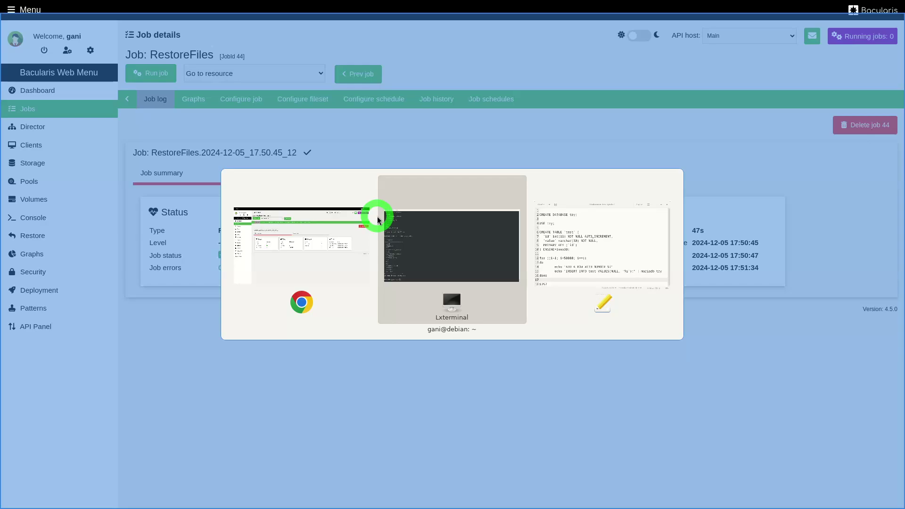
key("ctrl+l")
key("Return")
key("Return")
key("Return")
key("Return")
key("Return")
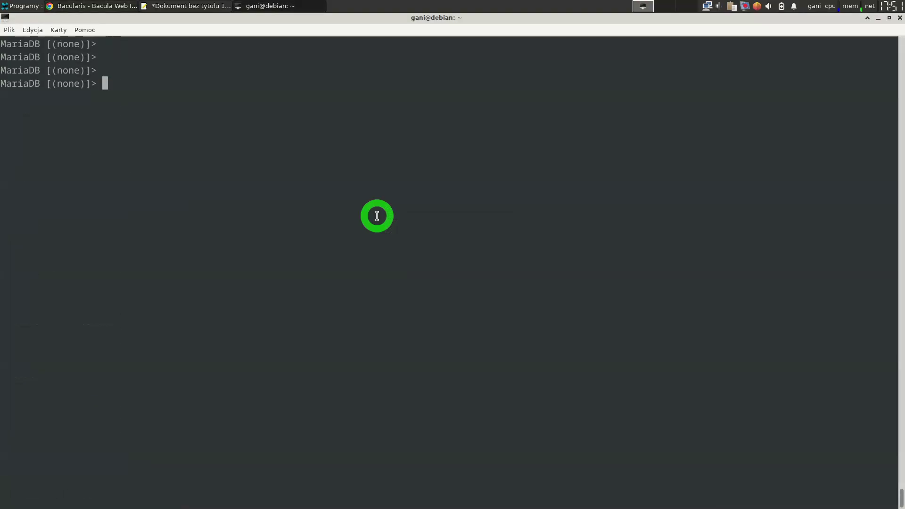
type("use try;")
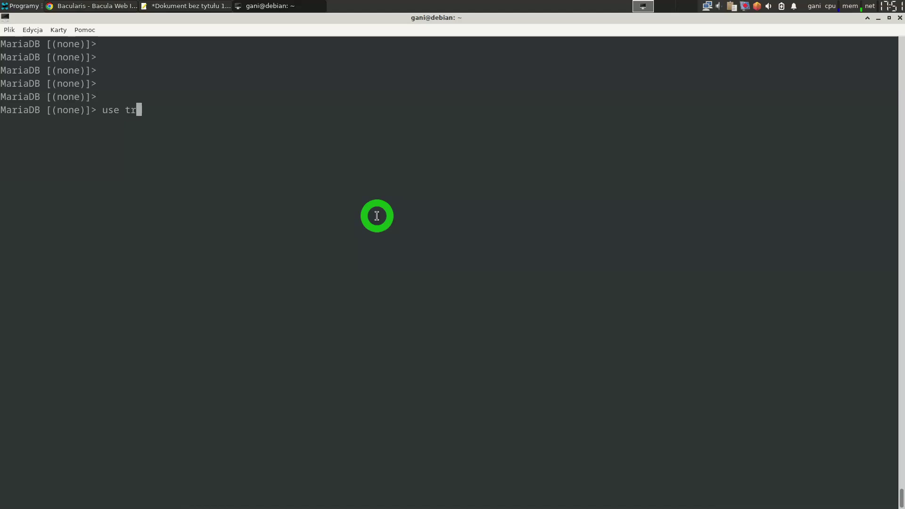
key("Return")
type("SELECT * F")
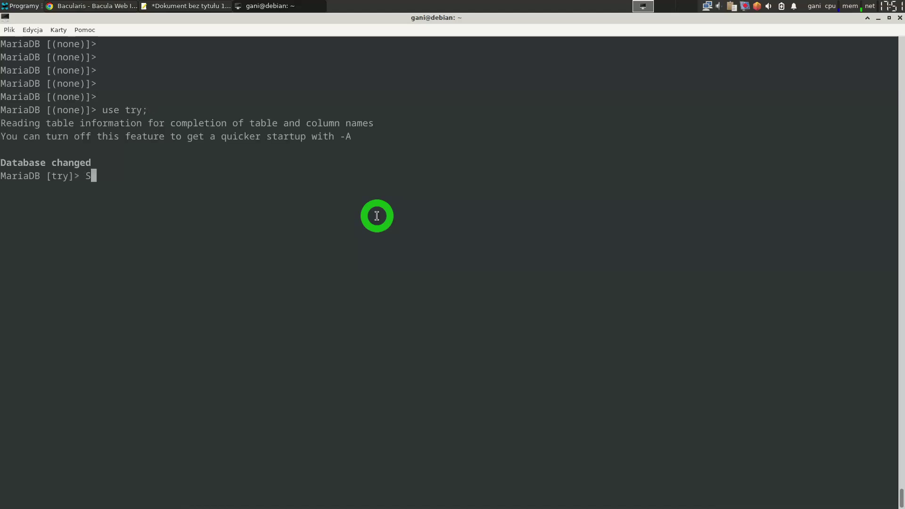
type("ROM test;")
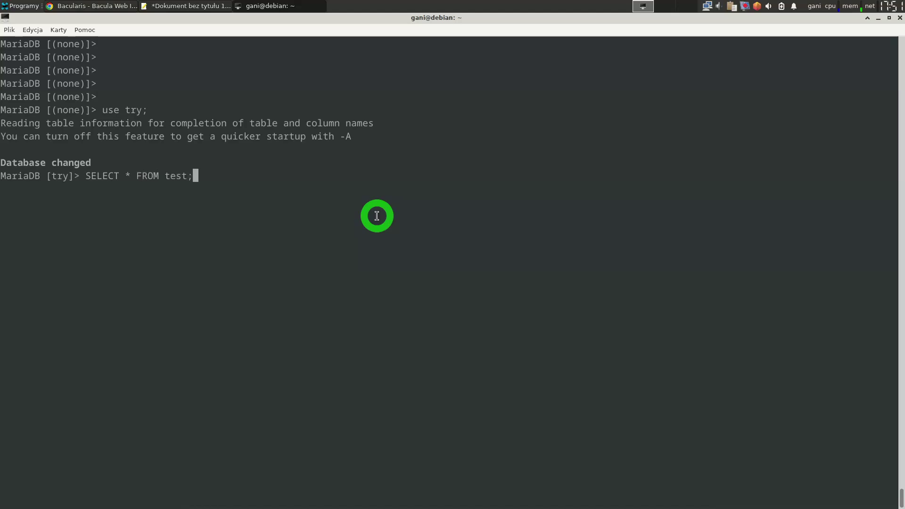
key("Return")
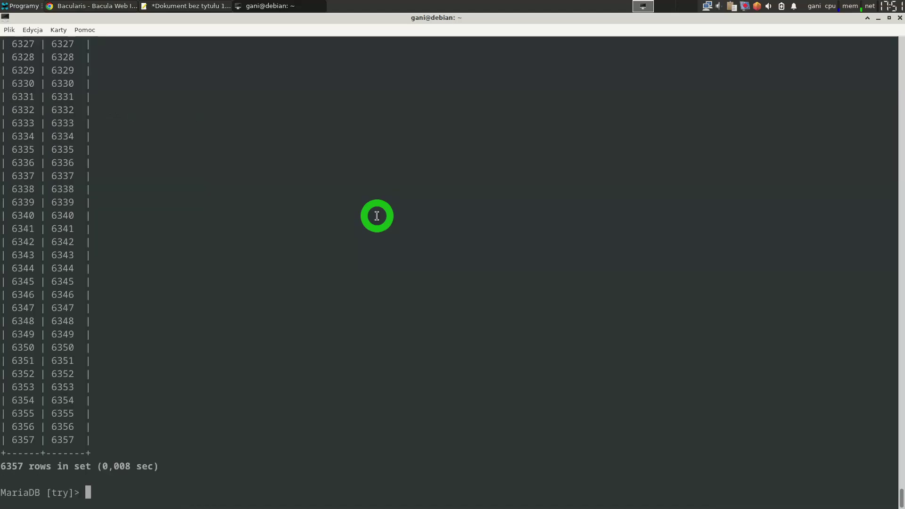
Compare the last row of the query output with the row number noted at the end of the text editor document.
key("alt+Tab")
key("alt+Tab")
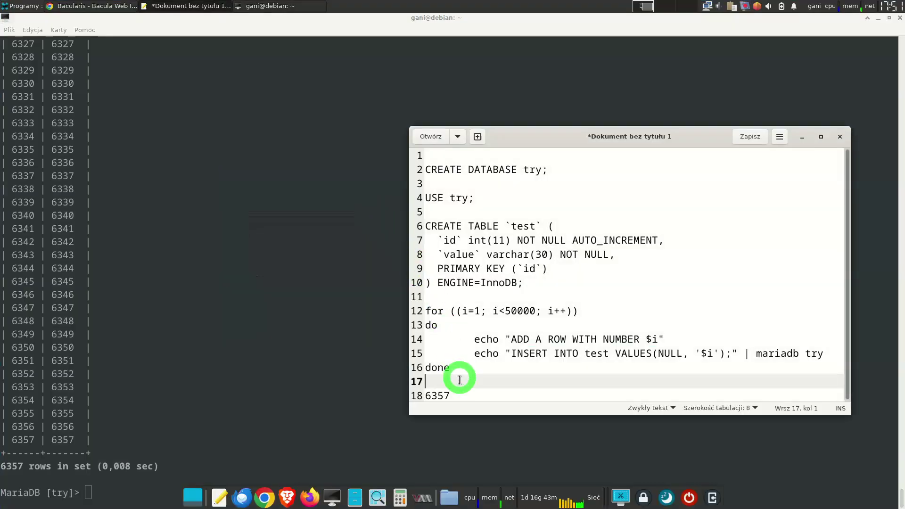
left_click_drag(456, 395, 424, 395)
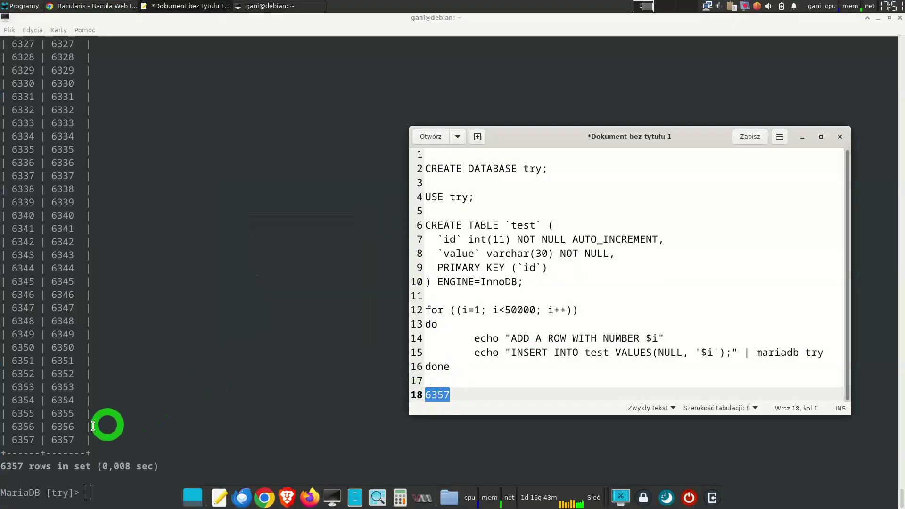
double_click(62, 438)
left_click(158, 397)
key("alt+Tab")
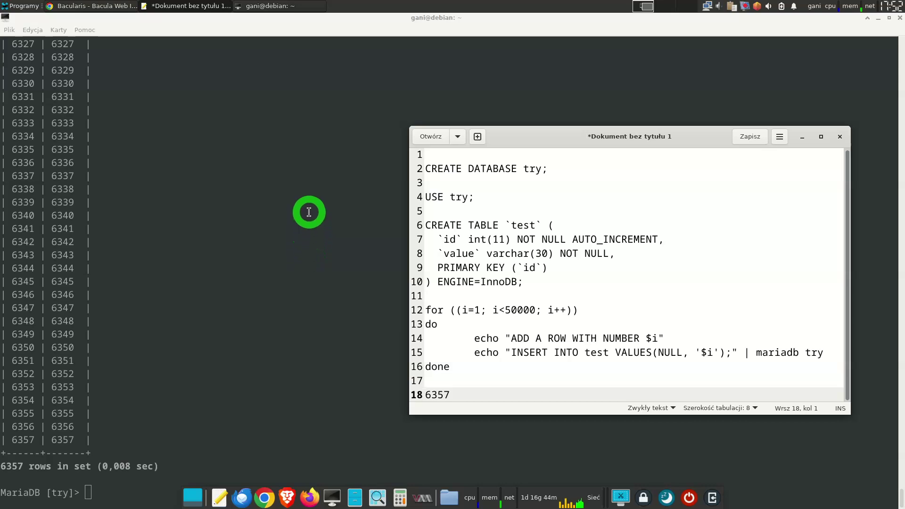
Look back through the restored rows of the test table in the terminal and return to the RestoreFiles job in Bacularis.
left_click(279, 219)
scroll(279, 220, "up", 20)
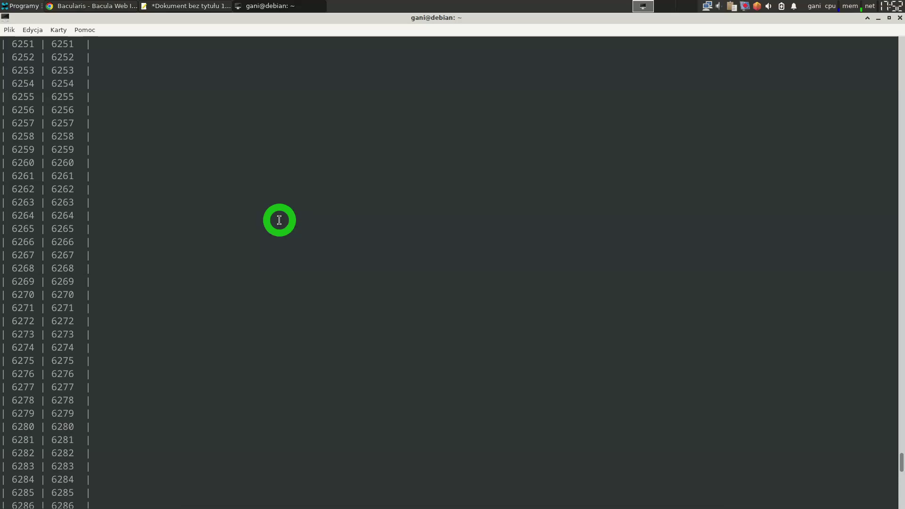
scroll(279, 220, "up", 20)
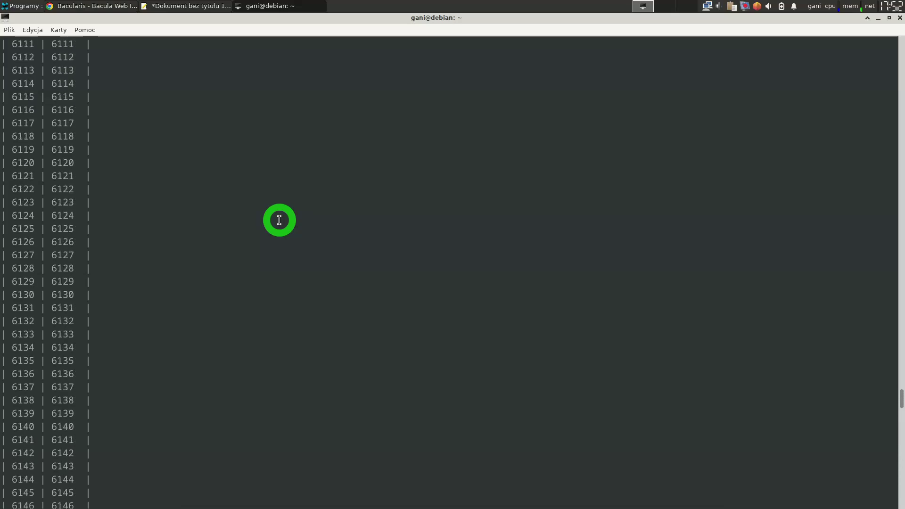
key("alt+Tab")
key("alt+Tab")
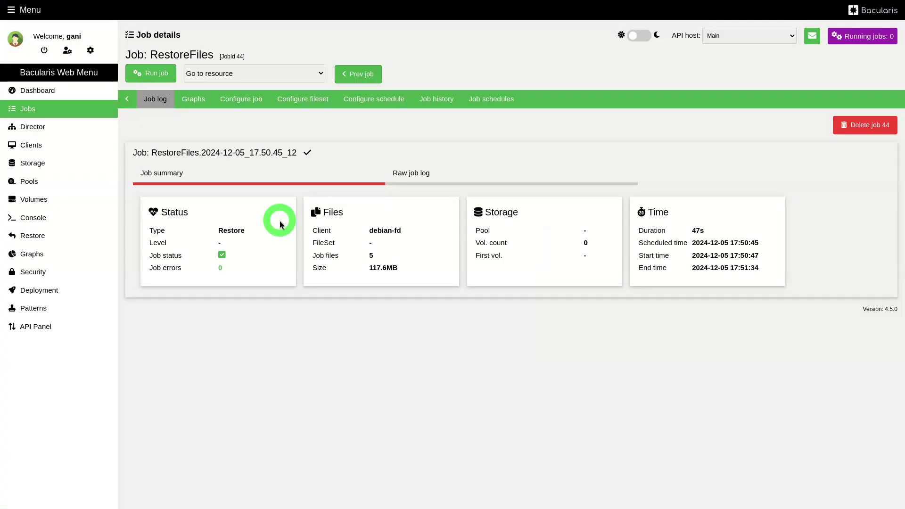